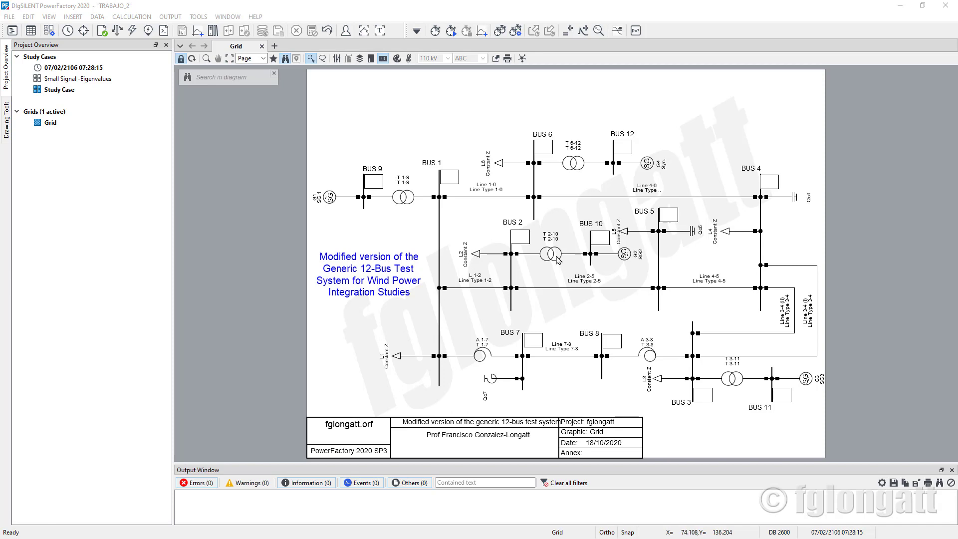
# Run the load flow calculation for the 12-bus grid.
pyautogui.click(117, 30)
pyautogui.click(628, 125)
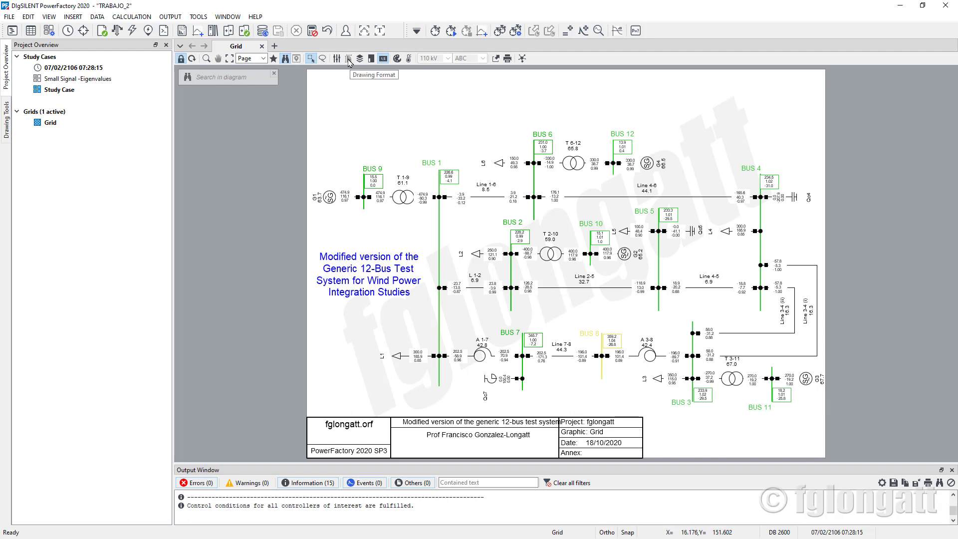
# Show vector groups and power flow direction arrows representing Active Power on the grid diagram.
pyautogui.click(359, 59)
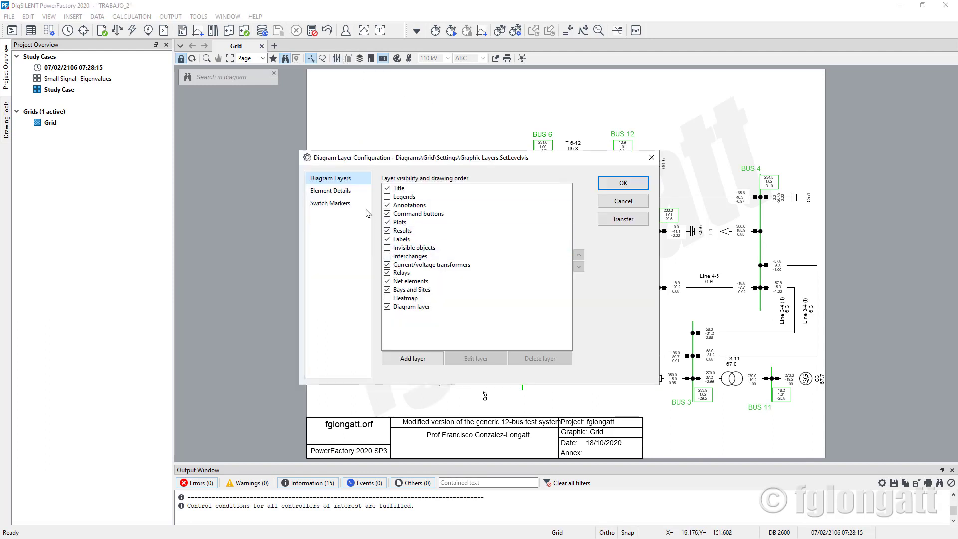
pyautogui.click(355, 191)
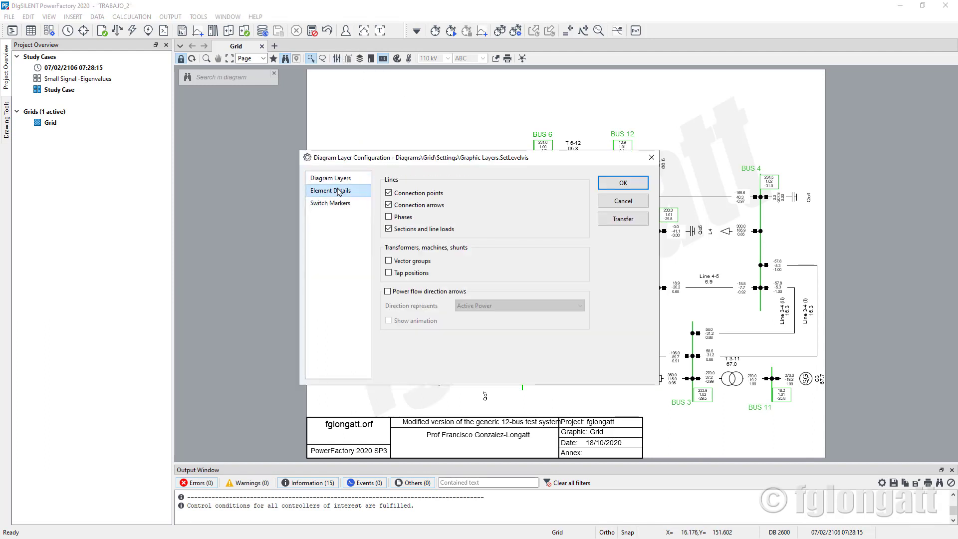
pyautogui.click(389, 261)
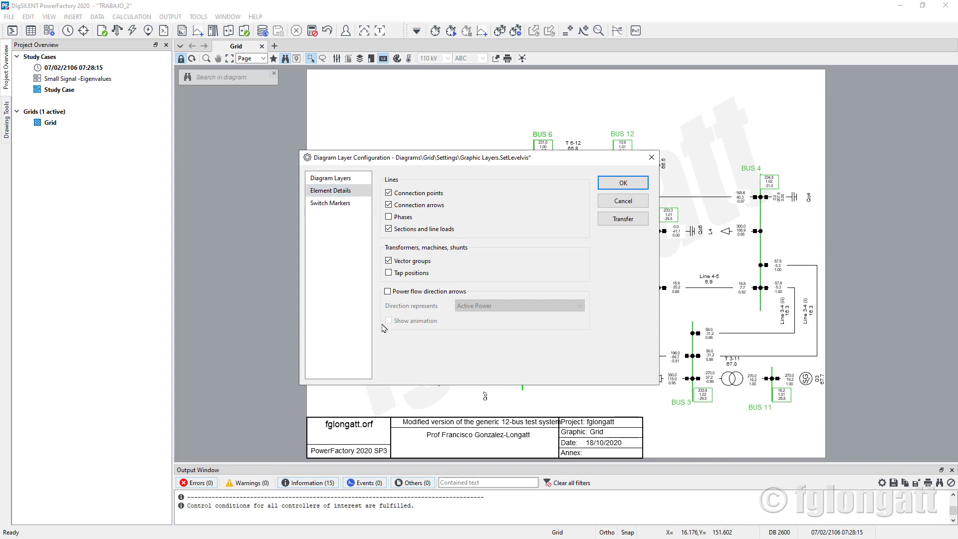
pyautogui.click(388, 291)
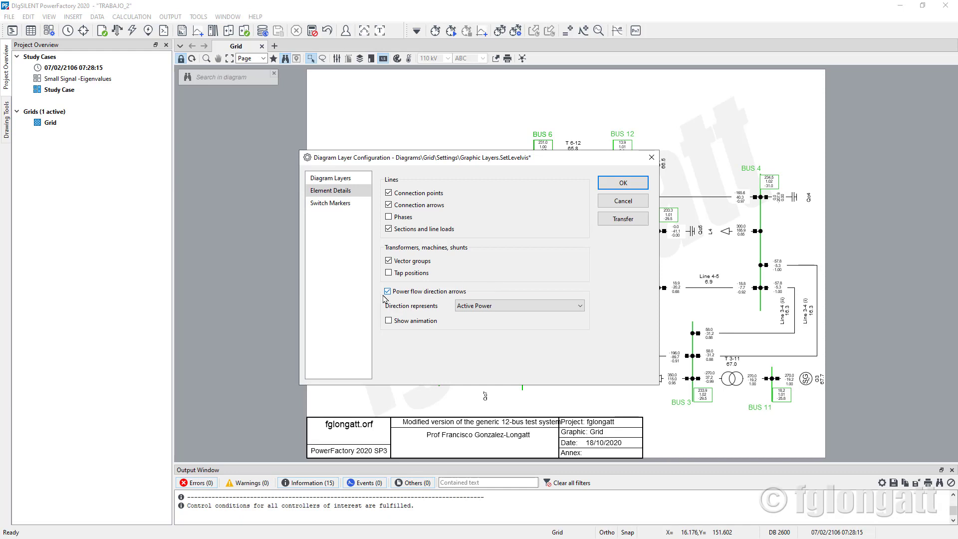
pyautogui.click(482, 311)
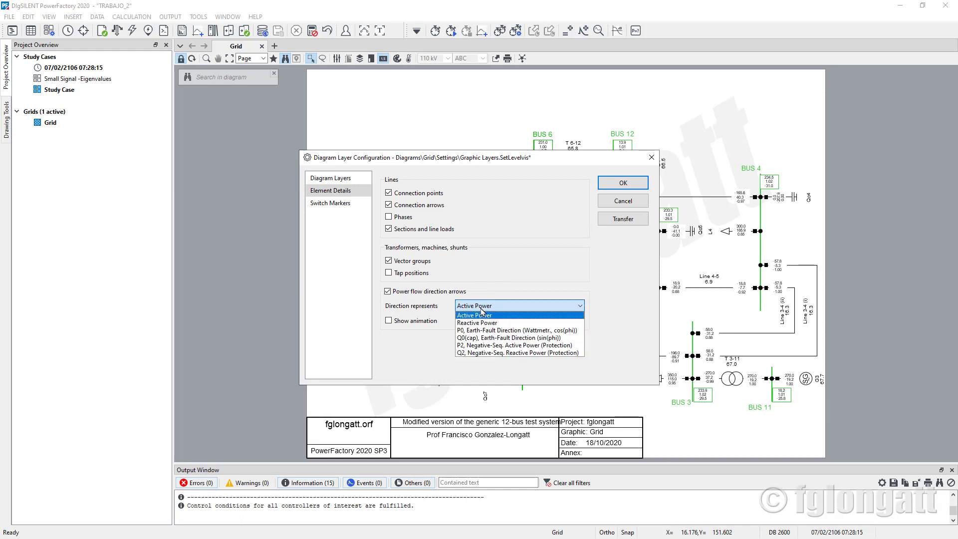
pyautogui.click(482, 313)
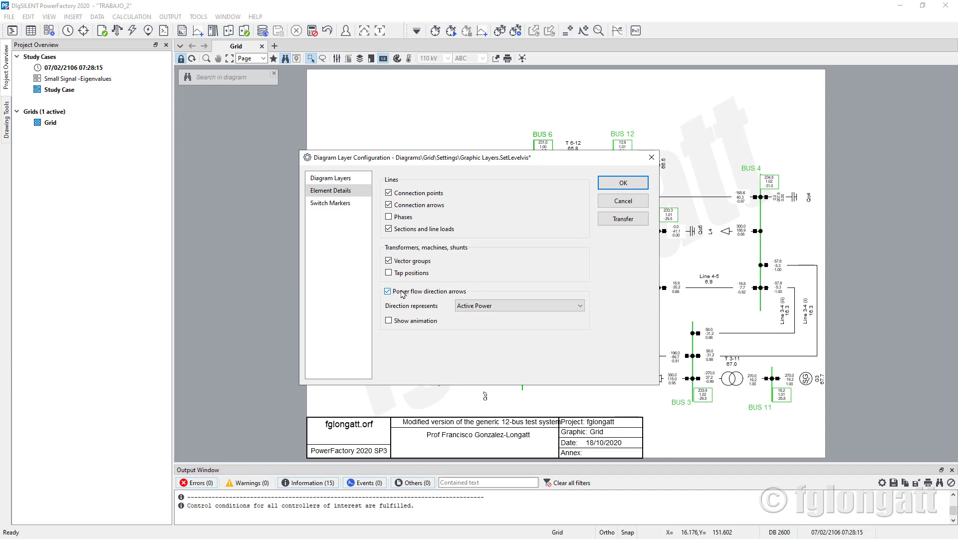
pyautogui.click(622, 182)
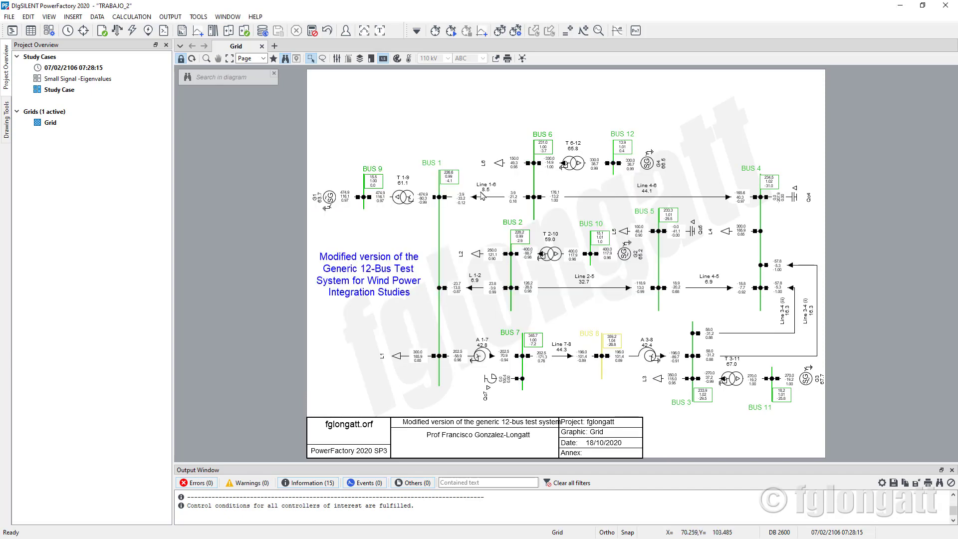
# Inspect the vector group and phase shift in the type data of transformer T 1-9 between BUS 9 and BUS 1.
pyautogui.scroll(5, 410, 215)
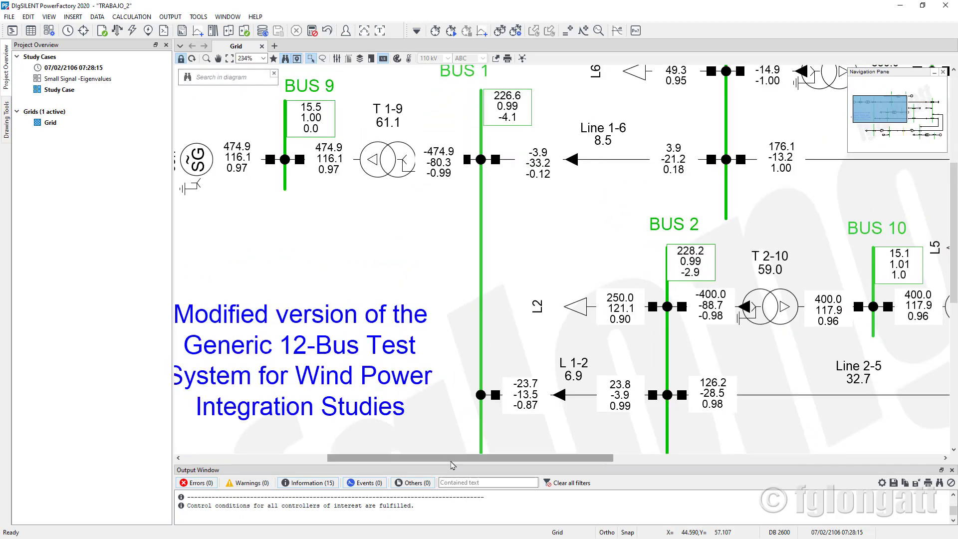
pyautogui.moveTo(451, 464); pyautogui.dragTo(388, 465)
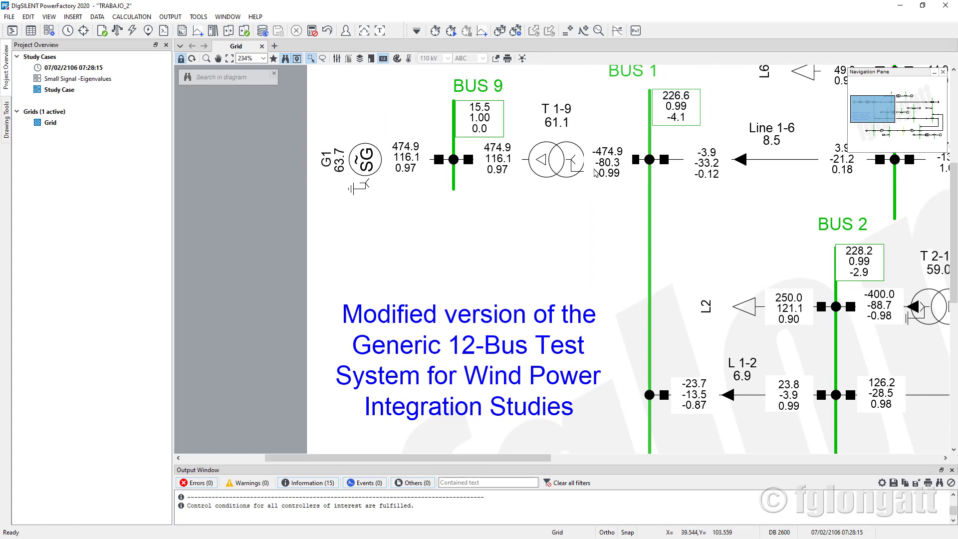
pyautogui.scroll(3, 573, 165)
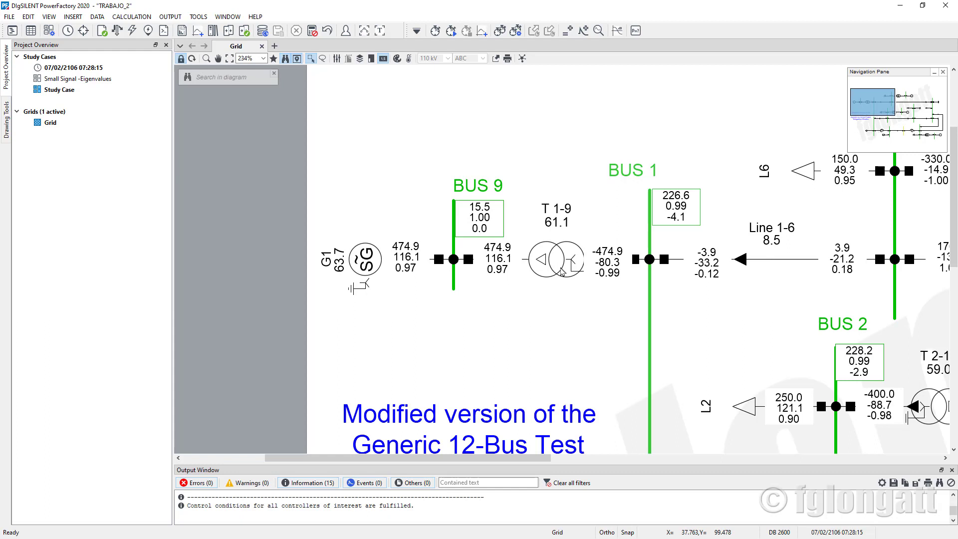
pyautogui.doubleClick(561, 272)
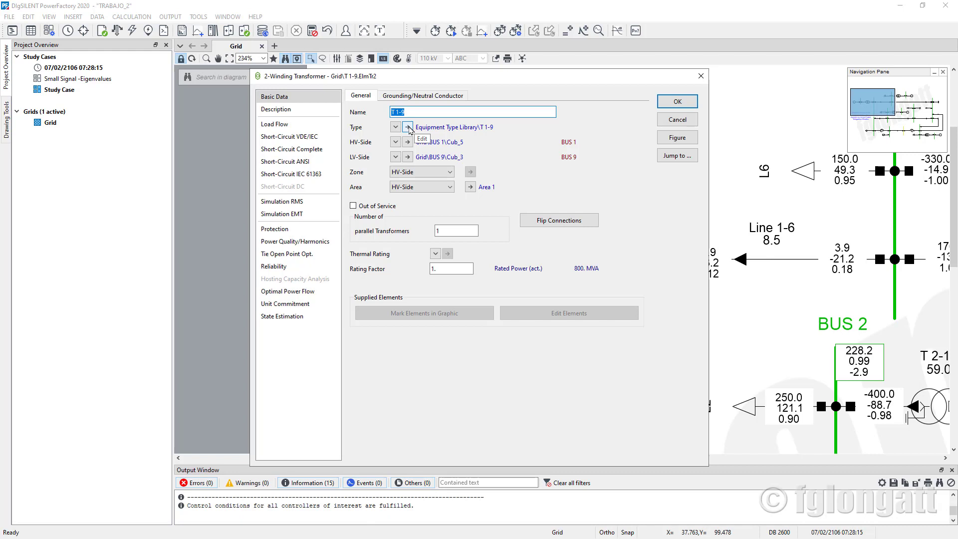
pyautogui.click(408, 127)
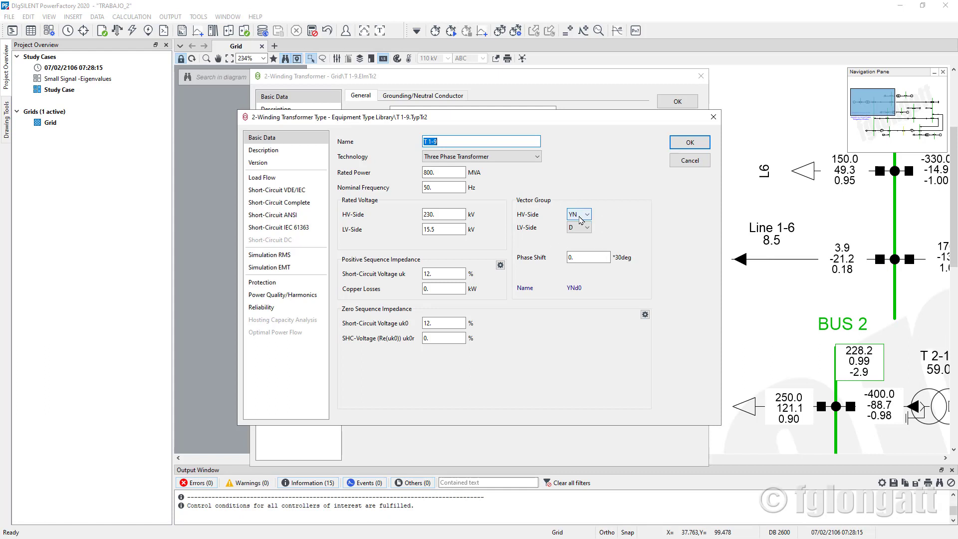
pyautogui.click(583, 215)
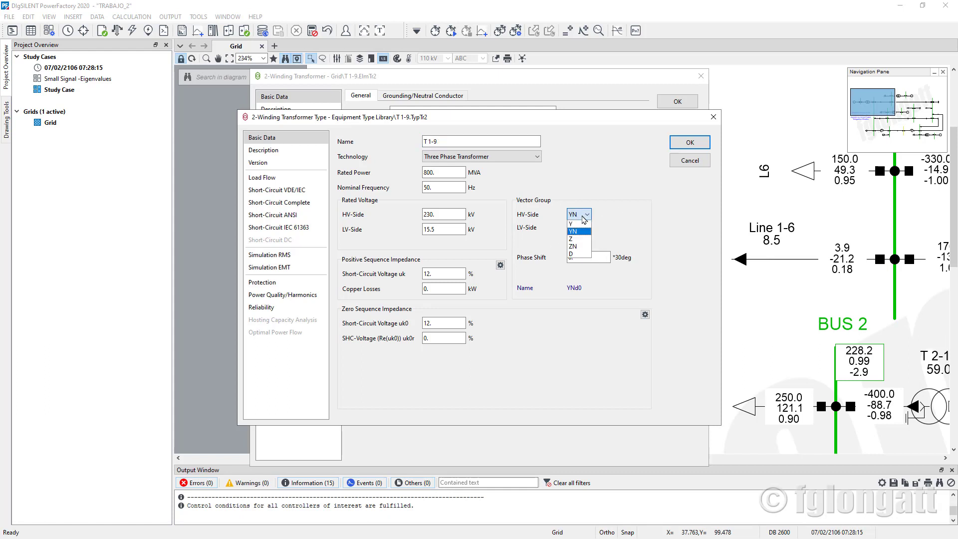
pyautogui.click(585, 219)
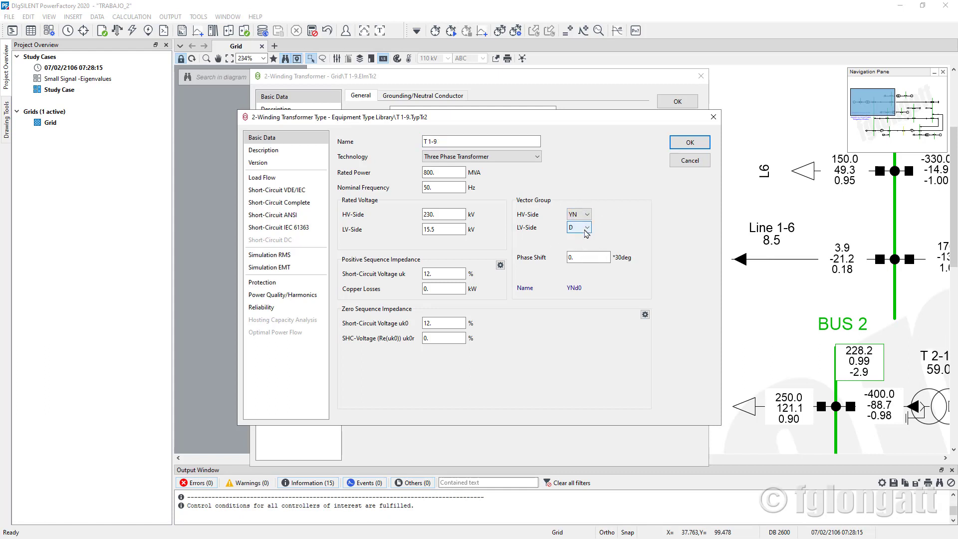
pyautogui.doubleClick(589, 258)
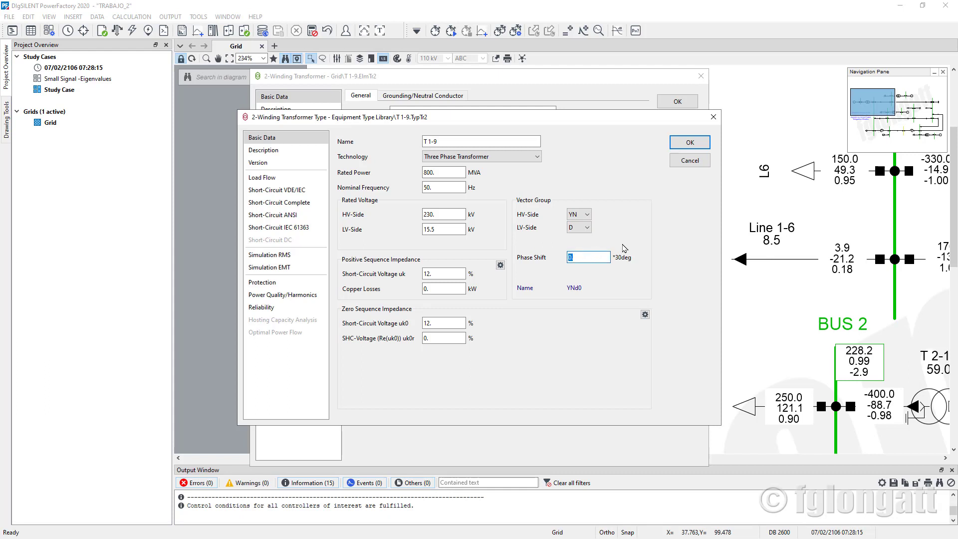
pyautogui.click(618, 230)
pyautogui.click(683, 143)
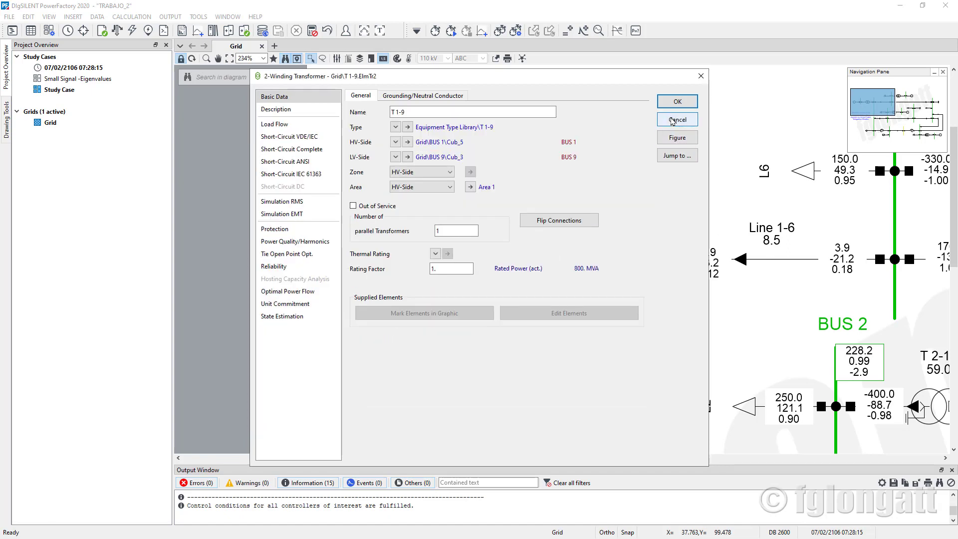
pyautogui.click(678, 101)
# Read the voltage magnitude and angle results at BUS 9 and BUS 1 on either side of transformer T 1-9.
pyautogui.click(551, 300)
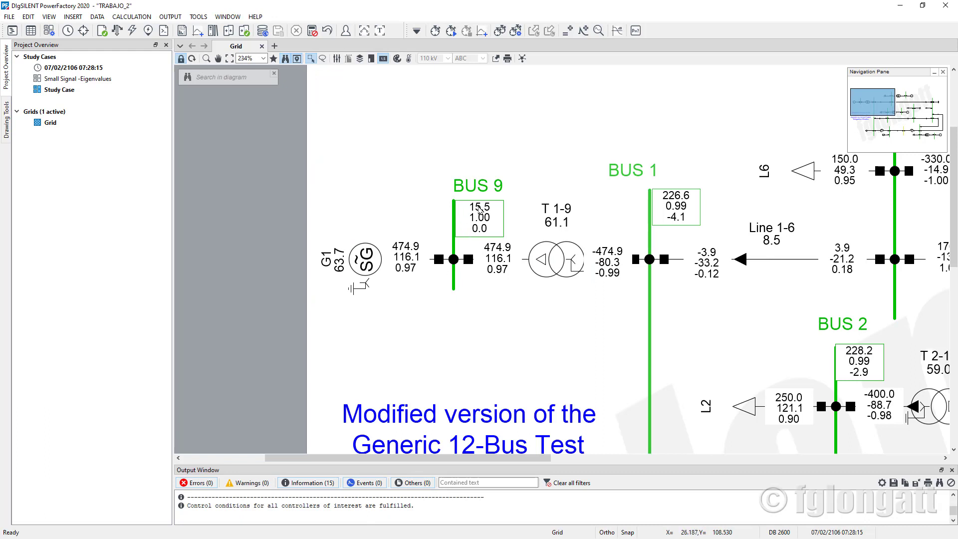
pyautogui.moveTo(481, 211)
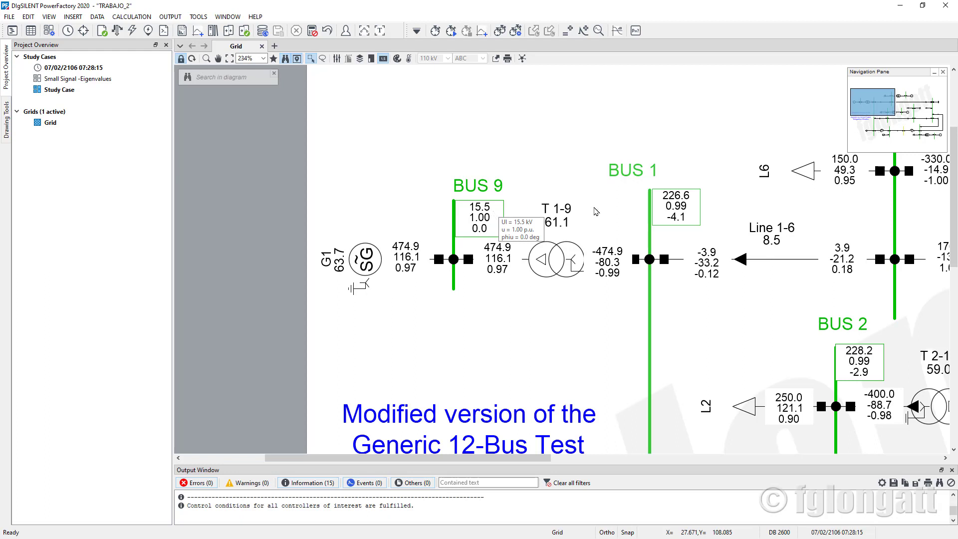
pyautogui.moveTo(678, 203)
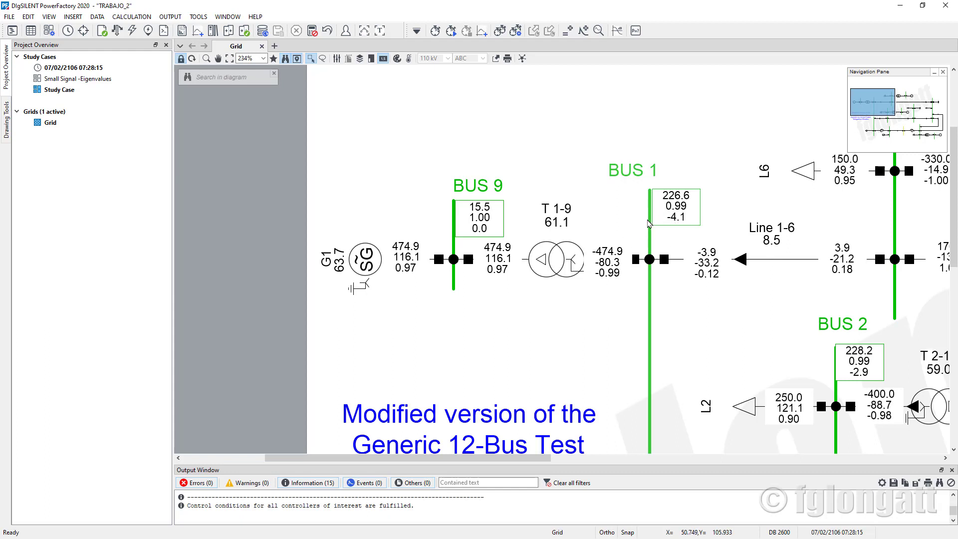
pyautogui.moveTo(597, 282)
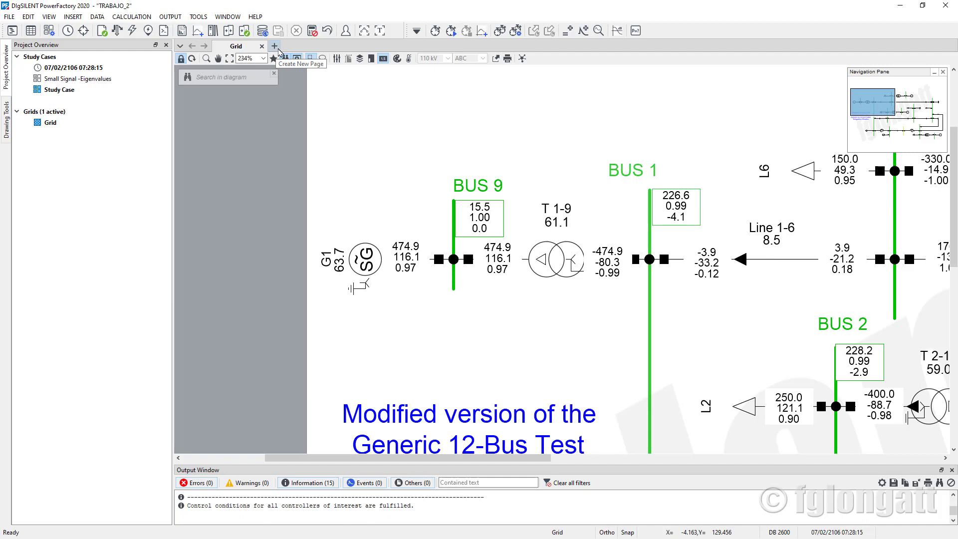
# Create a new plot page named "Phasors V1-V9".
pyautogui.click(278, 49)
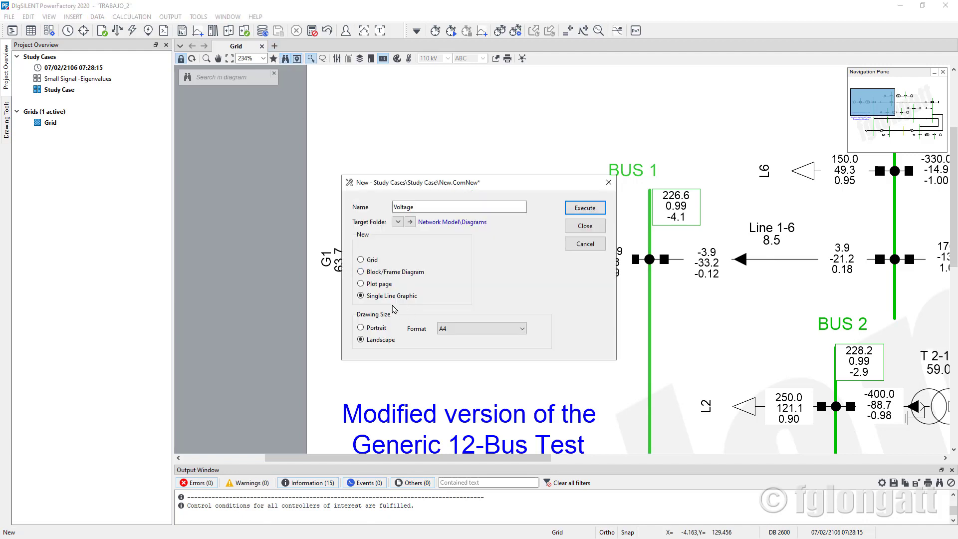
pyautogui.click(377, 284)
pyautogui.doubleClick(428, 207)
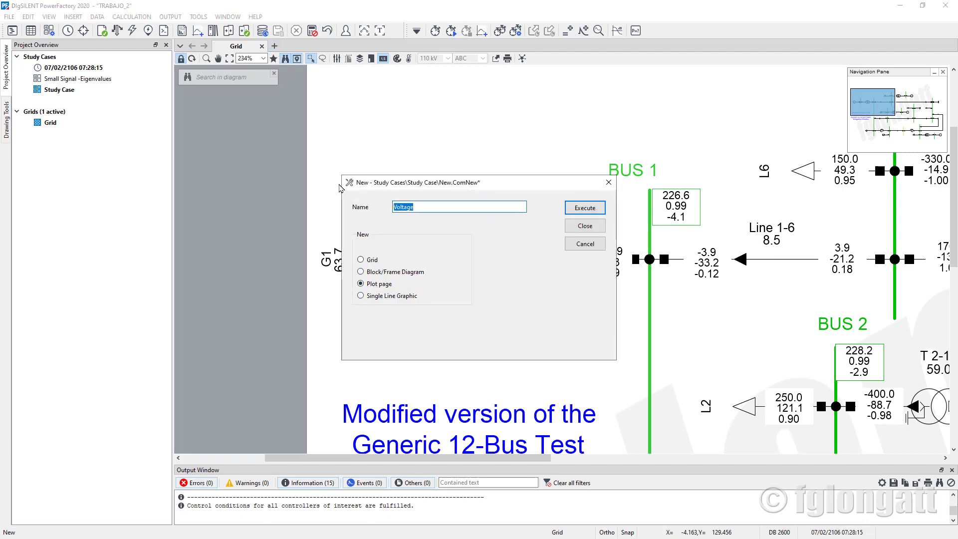
pyautogui.write('Phasors V1-V9')
pyautogui.press('Return')
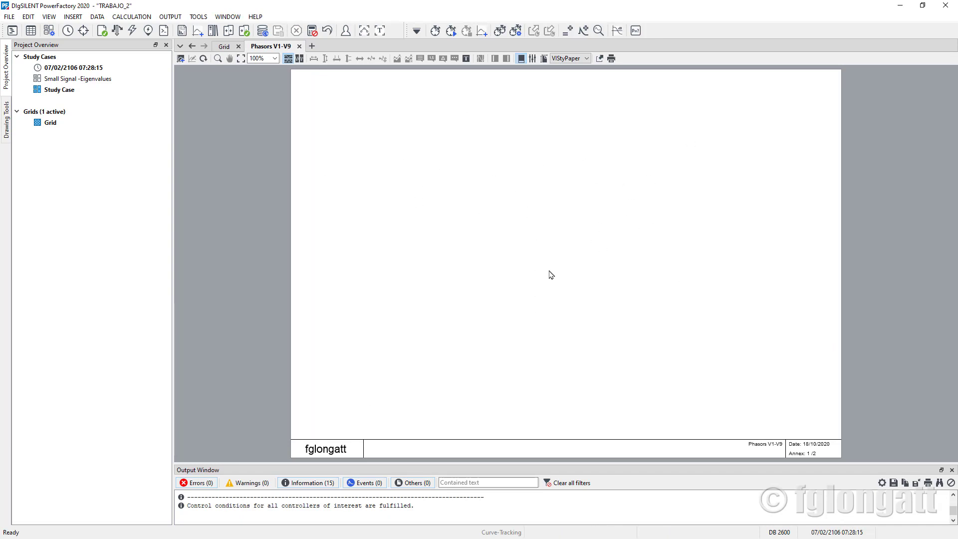
# Insert a Vector plot on the active plot page, choosing it from all available plot types.
pyautogui.click(180, 58)
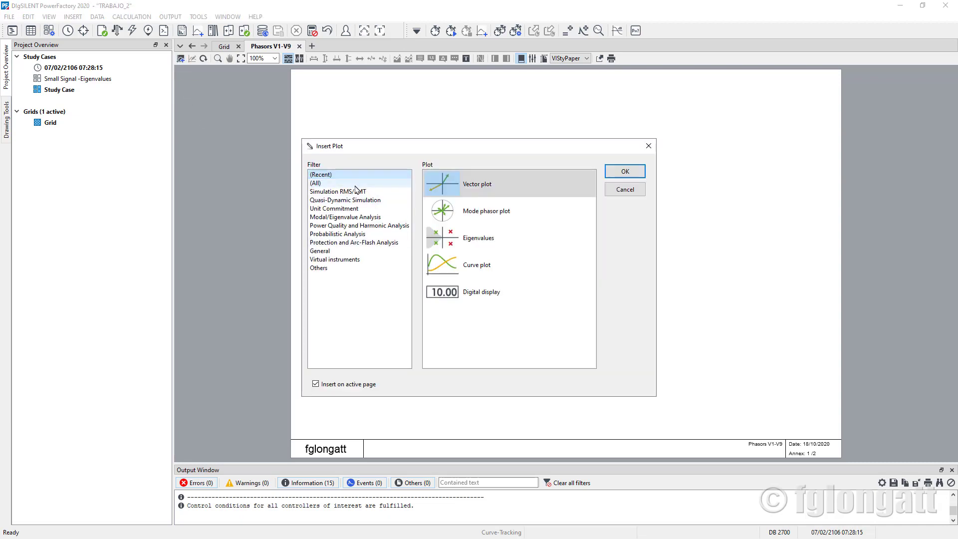
pyautogui.click(384, 183)
pyautogui.scroll(-3, 580, 328)
pyautogui.scroll(-5, 579, 328)
pyautogui.scroll(5, 580, 328)
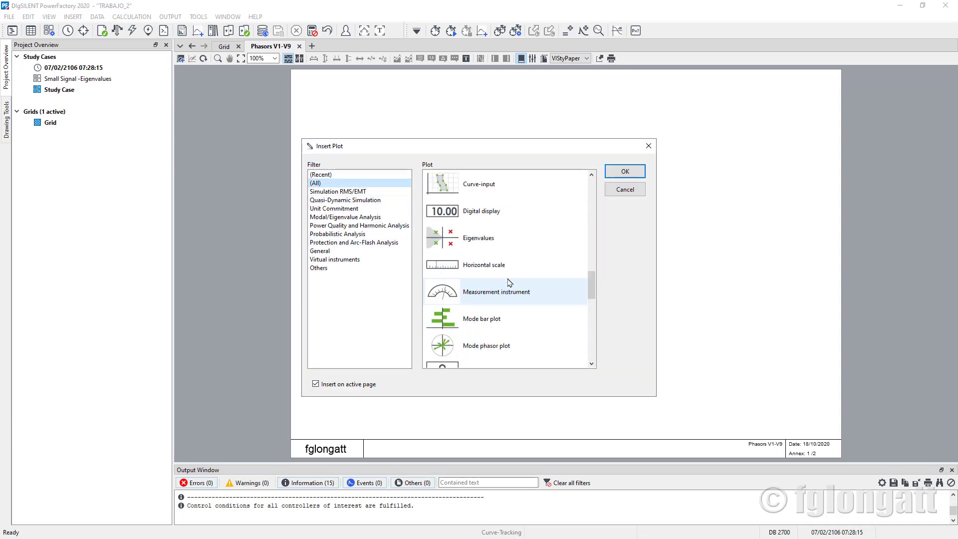
pyautogui.scroll(-3, 487, 256)
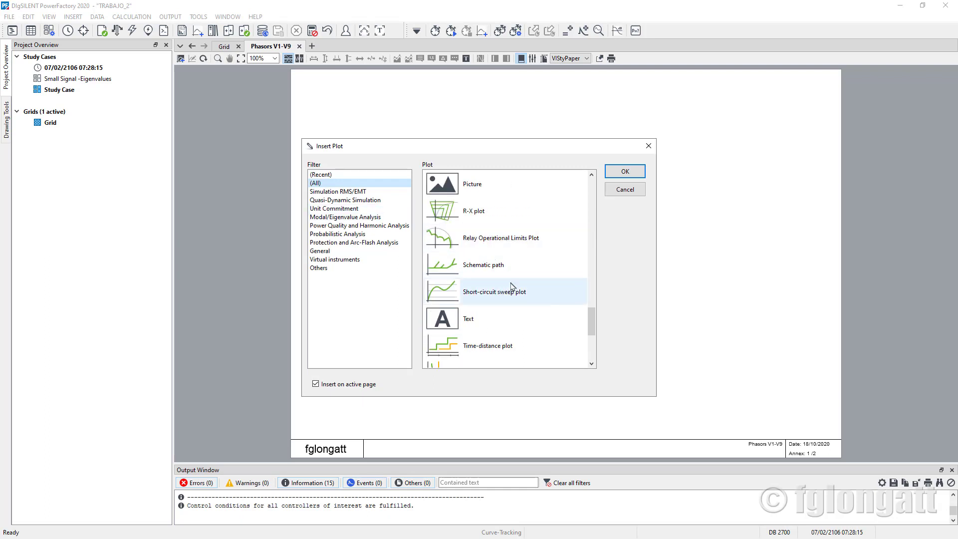
pyautogui.scroll(-2, 507, 293)
pyautogui.scroll(1, 511, 286)
pyautogui.click(497, 331)
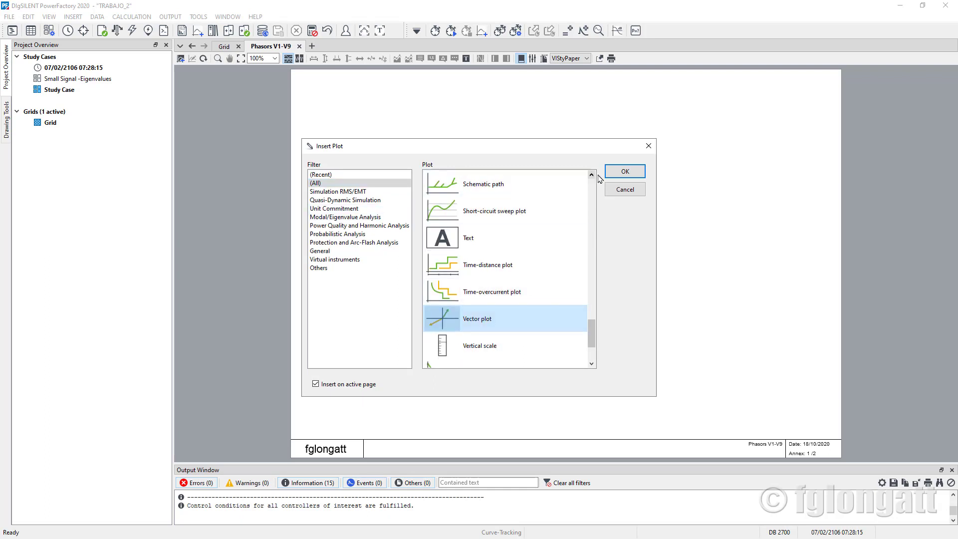
pyautogui.click(623, 172)
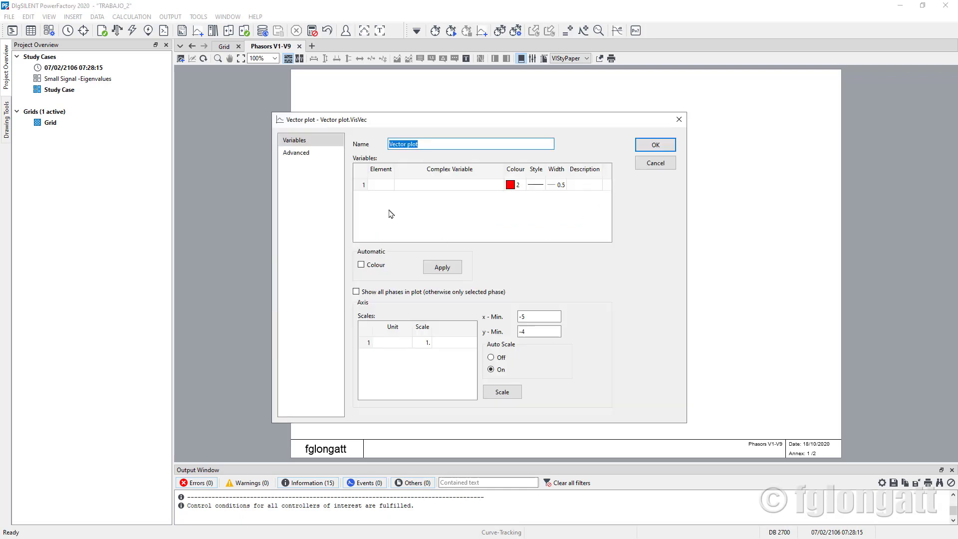
# Start choosing the element for the vector plot's first variable row and browse into the Network Model of Mod Generic 12-Bus System for wind power.
pyautogui.click(406, 190)
pyautogui.doubleClick(389, 187)
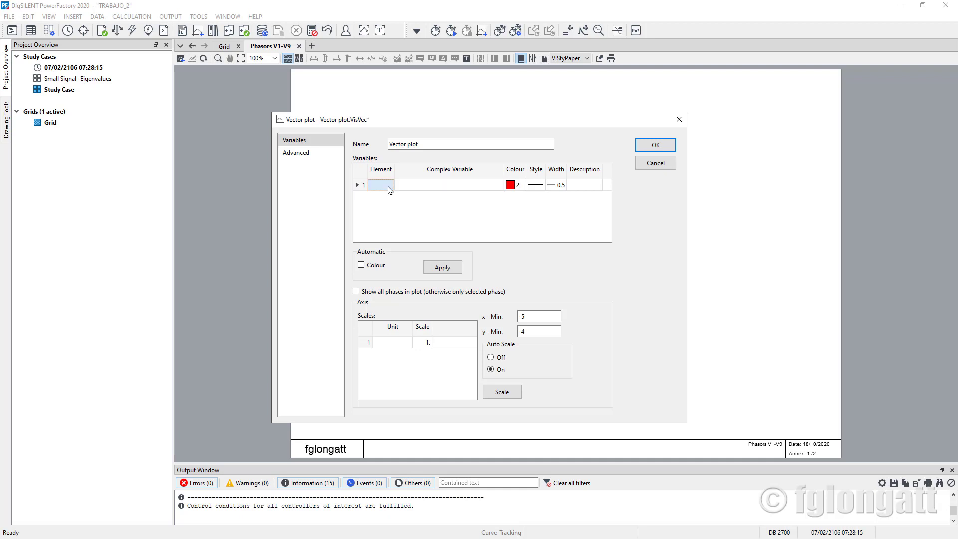
pyautogui.click(230, 200)
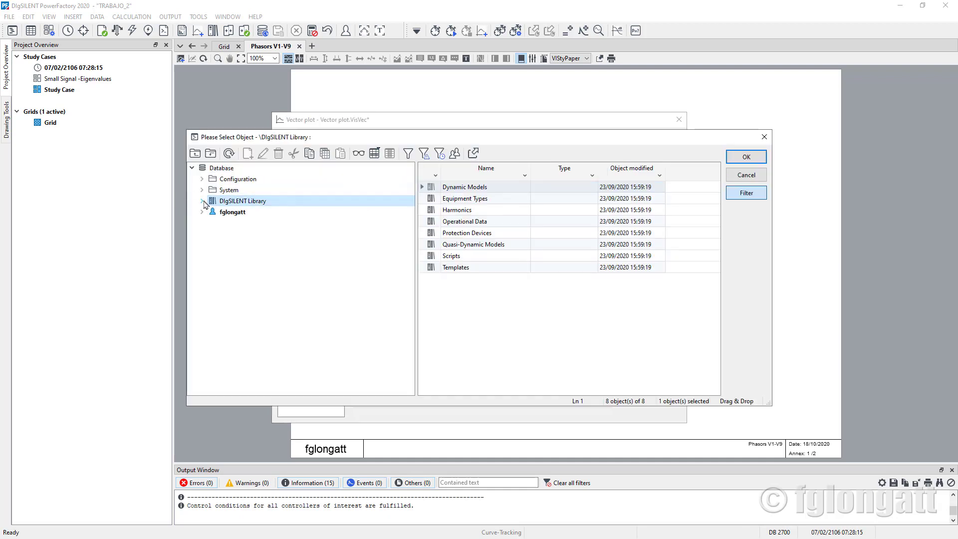
pyautogui.click(202, 201)
pyautogui.click(202, 201)
pyautogui.click(201, 212)
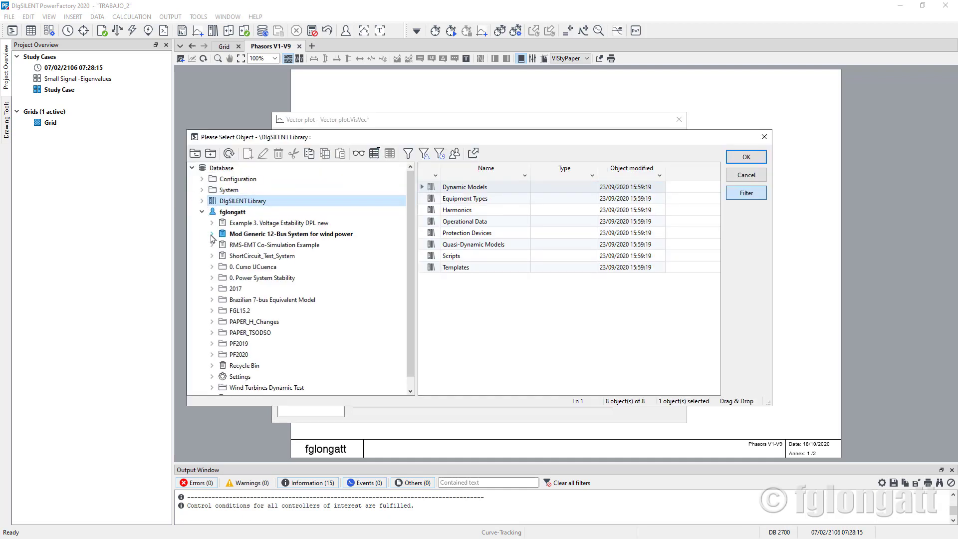
pyautogui.click(212, 234)
pyautogui.click(240, 256)
pyautogui.doubleClick(240, 257)
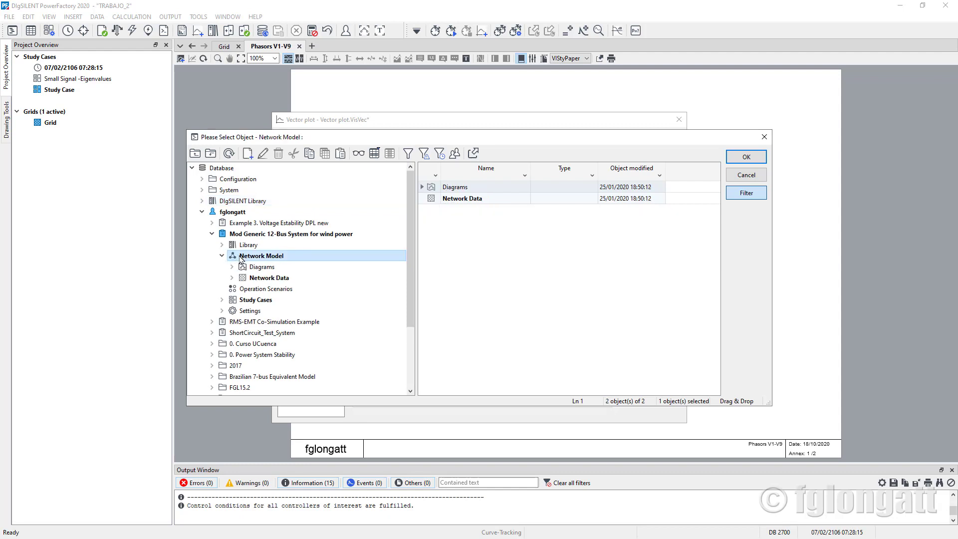
# Browse through Network Data to the contents of the project's Grid to list its selectable elements.
pyautogui.click(259, 277)
pyautogui.doubleClick(258, 268)
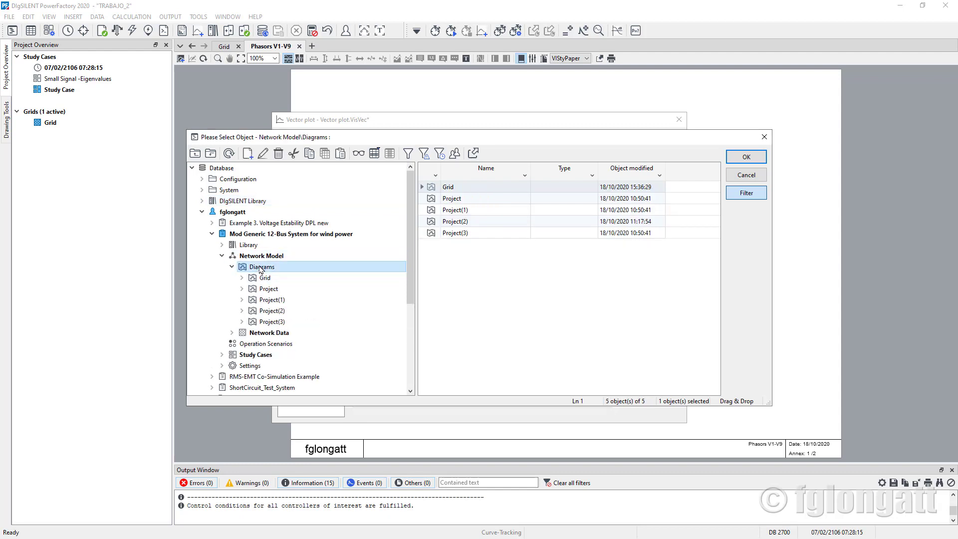
pyautogui.click(249, 247)
pyautogui.doubleClick(274, 321)
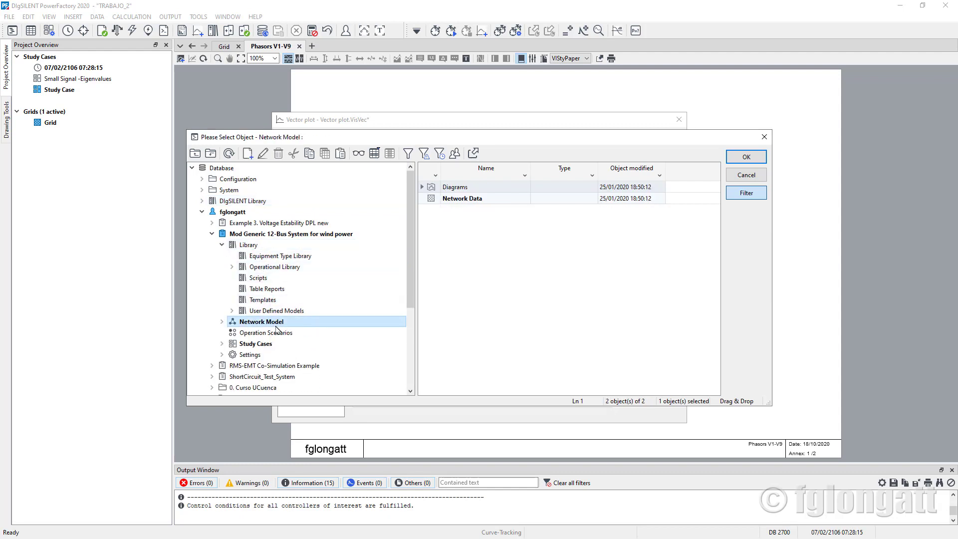
pyautogui.doubleClick(275, 324)
pyautogui.doubleClick(270, 343)
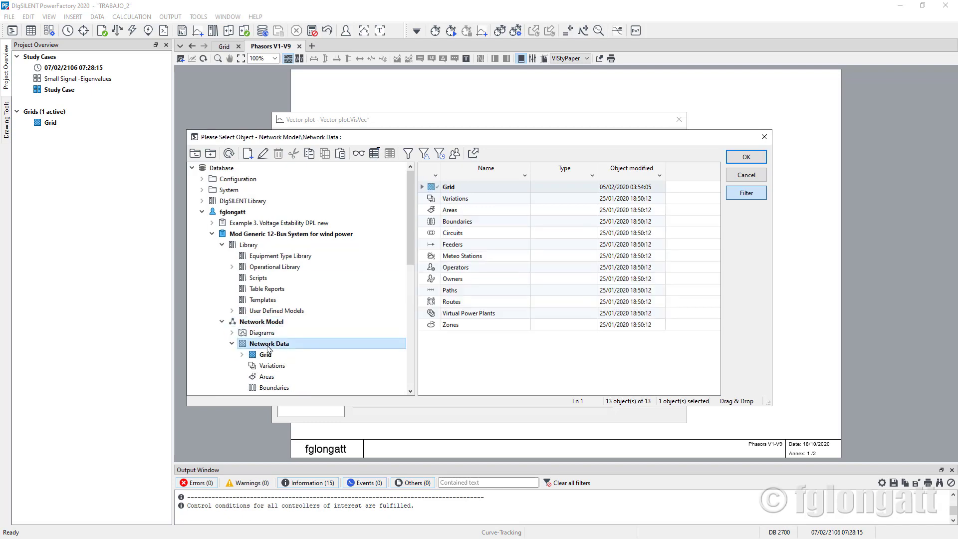
pyautogui.click(265, 355)
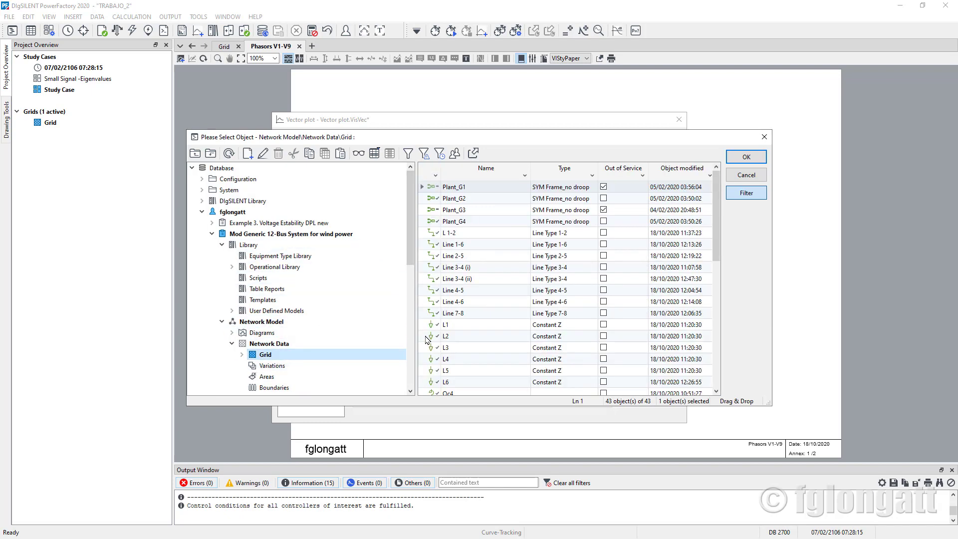
# Assign BUS 1 to the first variable row with the complex variable m:u * exp ( j * m:phiu ) and create the plot.
pyautogui.scroll(-5, 447, 368)
pyautogui.scroll(-3, 447, 368)
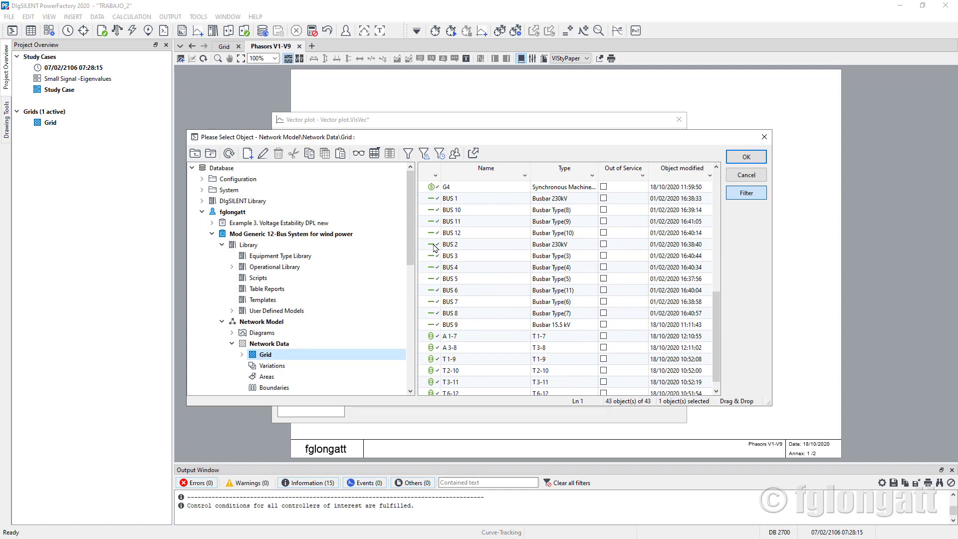
pyautogui.click(434, 199)
pyautogui.click(744, 159)
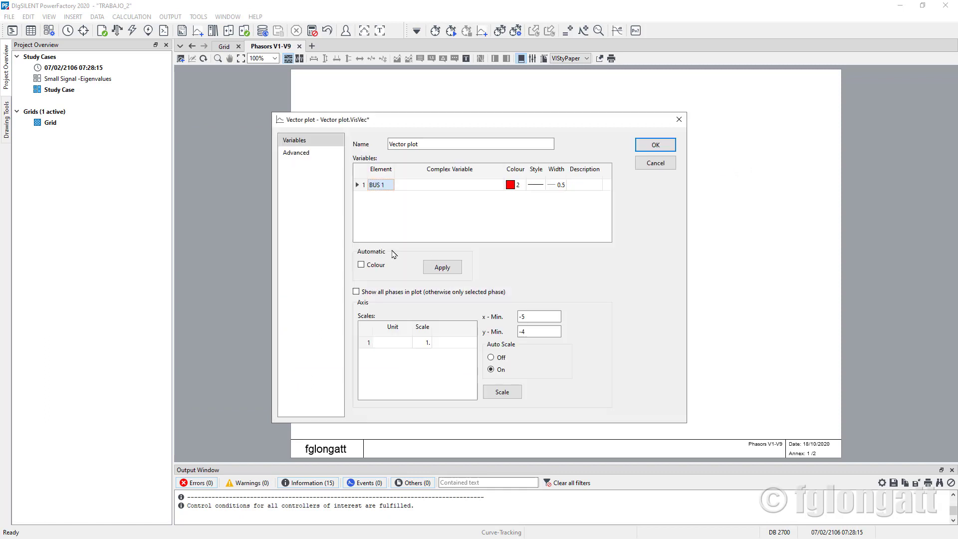
pyautogui.click(423, 187)
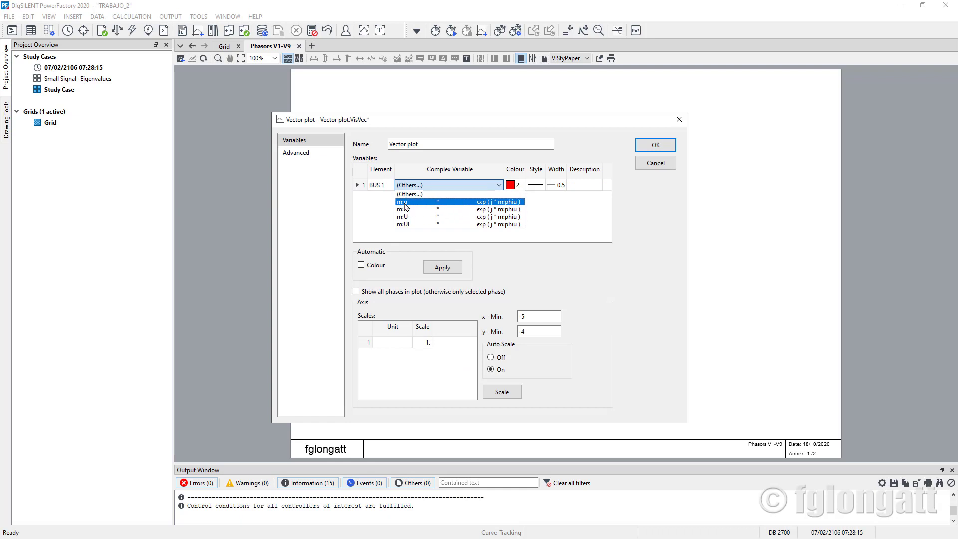
pyautogui.click(511, 202)
pyautogui.click(655, 145)
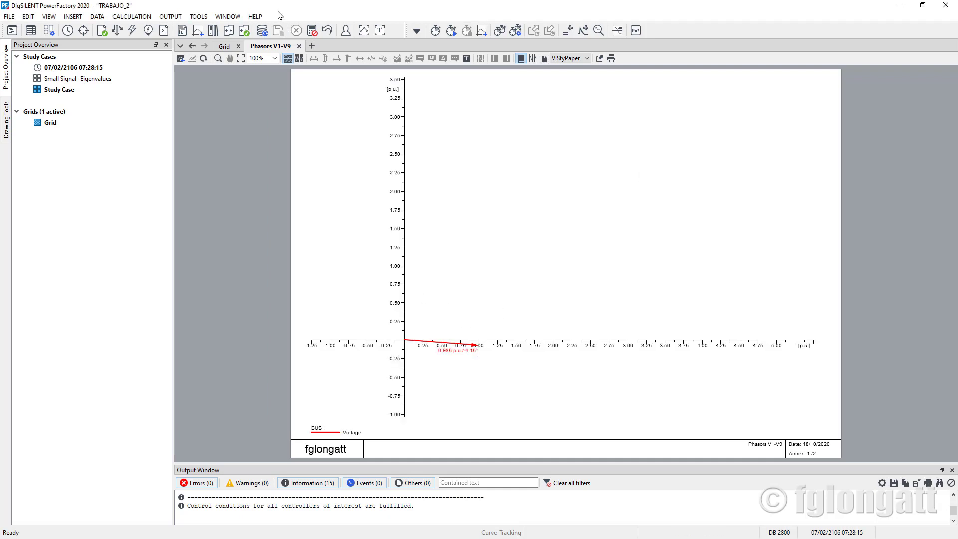
# Compare the BUS 1 phasor in the vector plot with the BUS 1 voltage results in the grid diagram.
pyautogui.scroll(5, 431, 355)
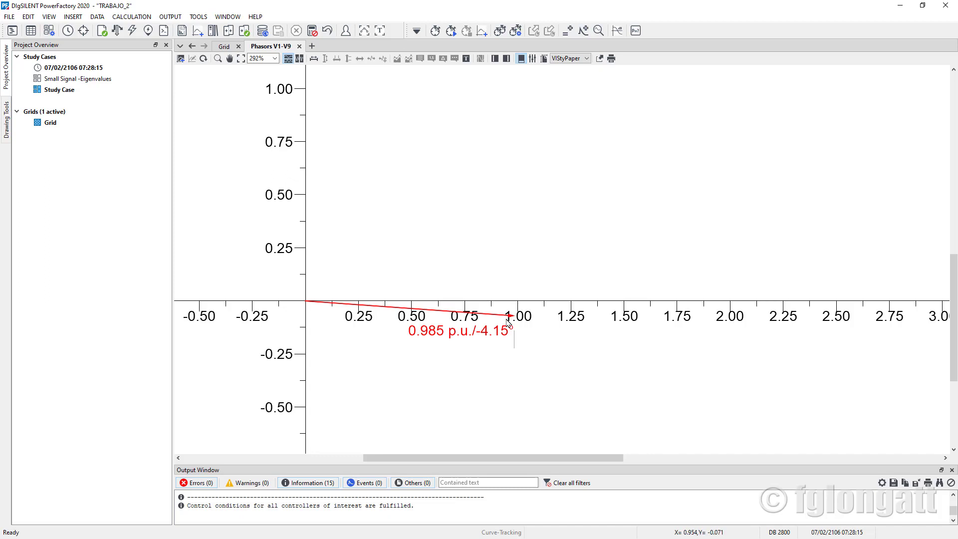
pyautogui.click(225, 45)
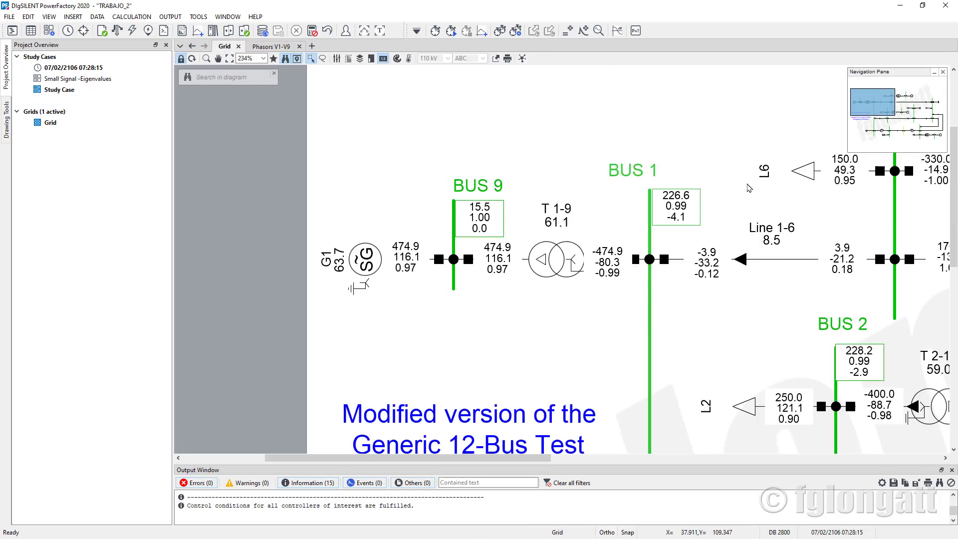
pyautogui.moveTo(684, 218)
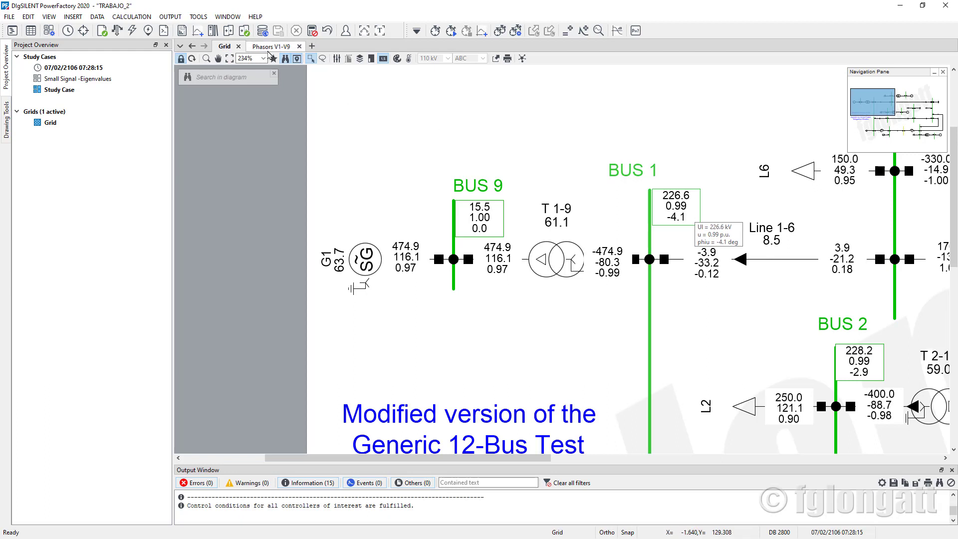
pyautogui.click(269, 46)
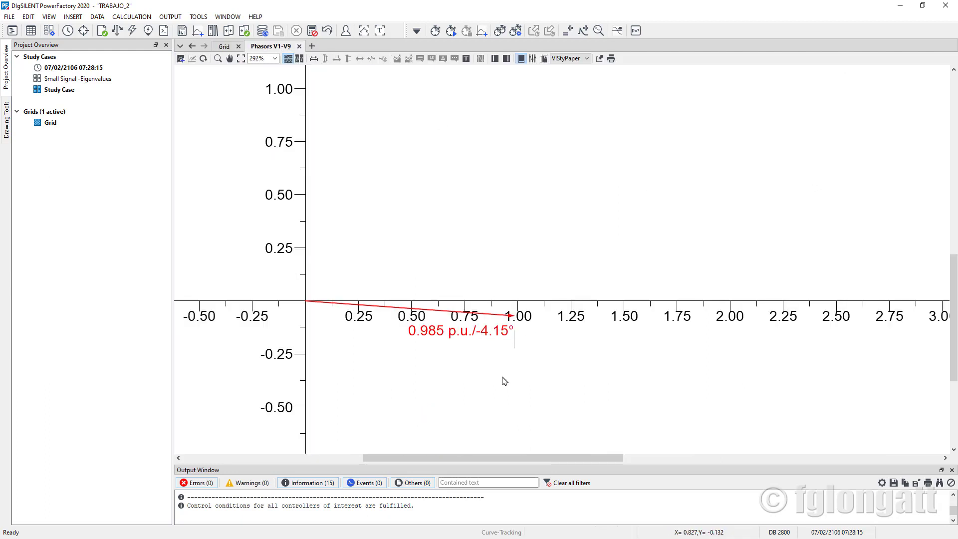
pyautogui.scroll(-2, 508, 353)
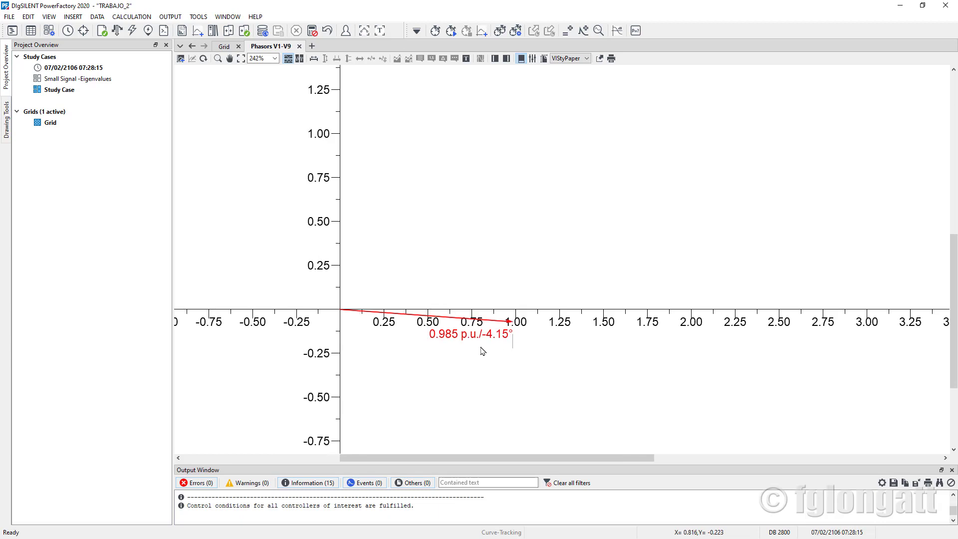
# Append a second variable row to the vector plot and assign BUS 9 as its element.
pyautogui.doubleClick(410, 262)
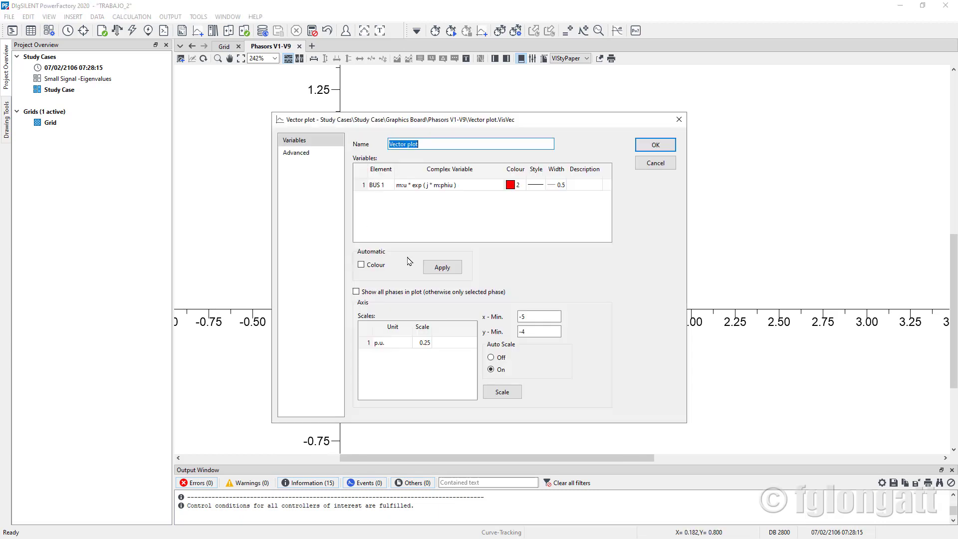
pyautogui.click(370, 185)
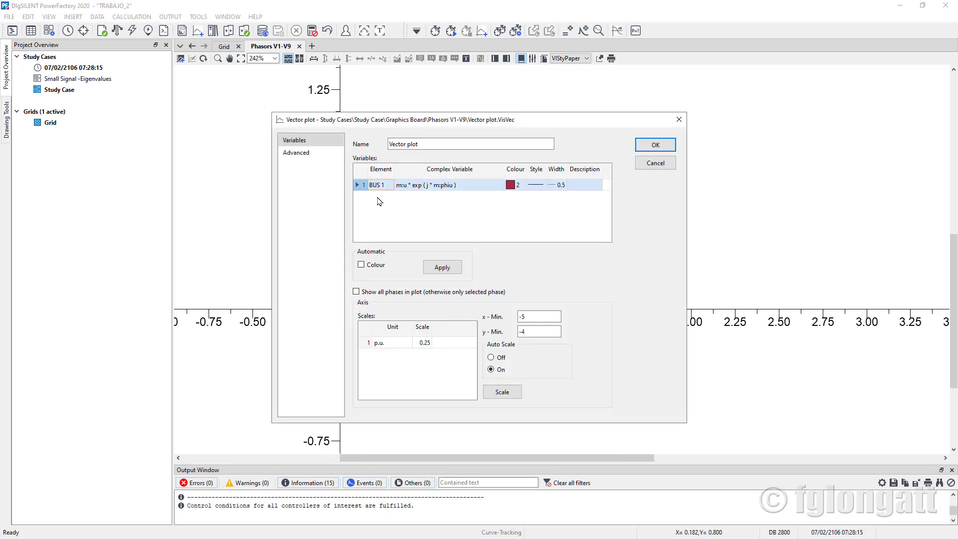
pyautogui.rightClick(366, 188)
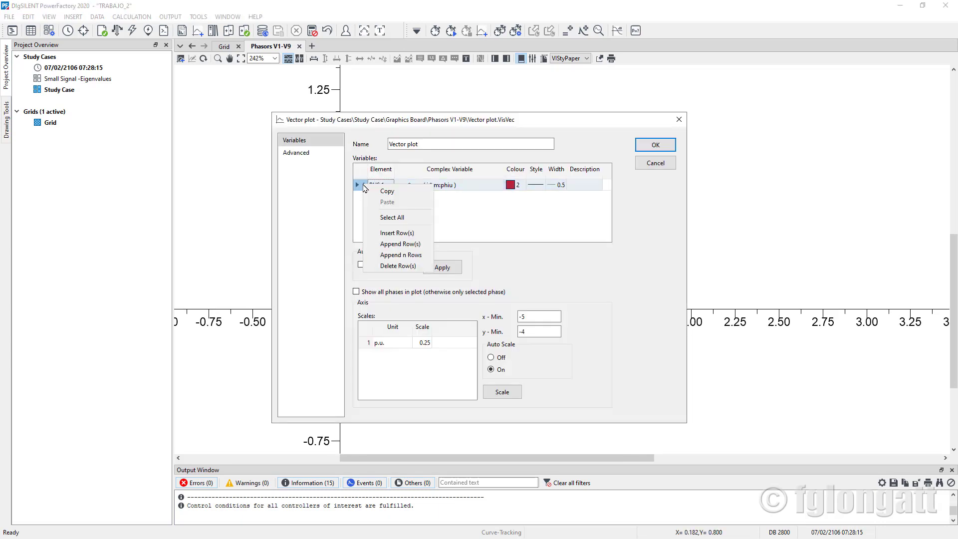
pyautogui.click(400, 245)
pyautogui.doubleClick(386, 199)
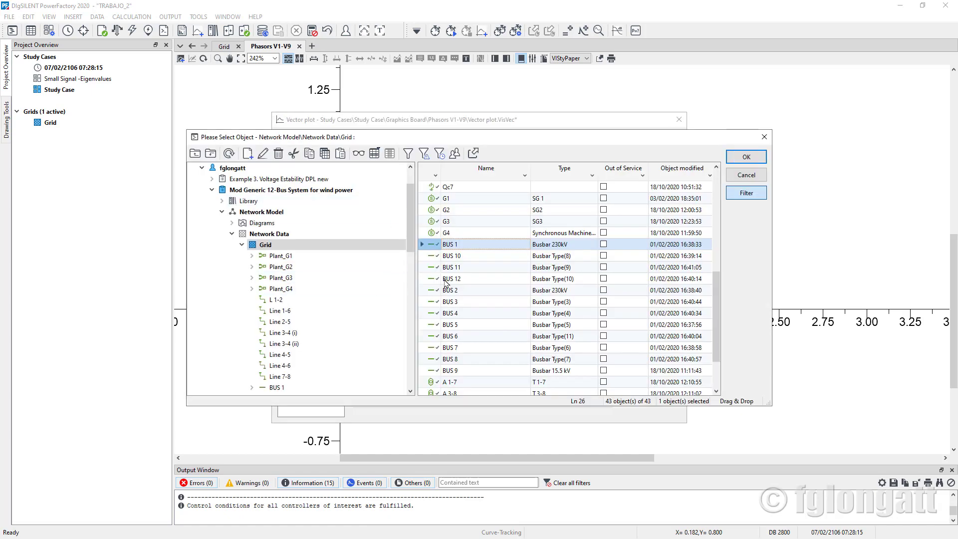
pyautogui.click(439, 372)
pyautogui.click(746, 156)
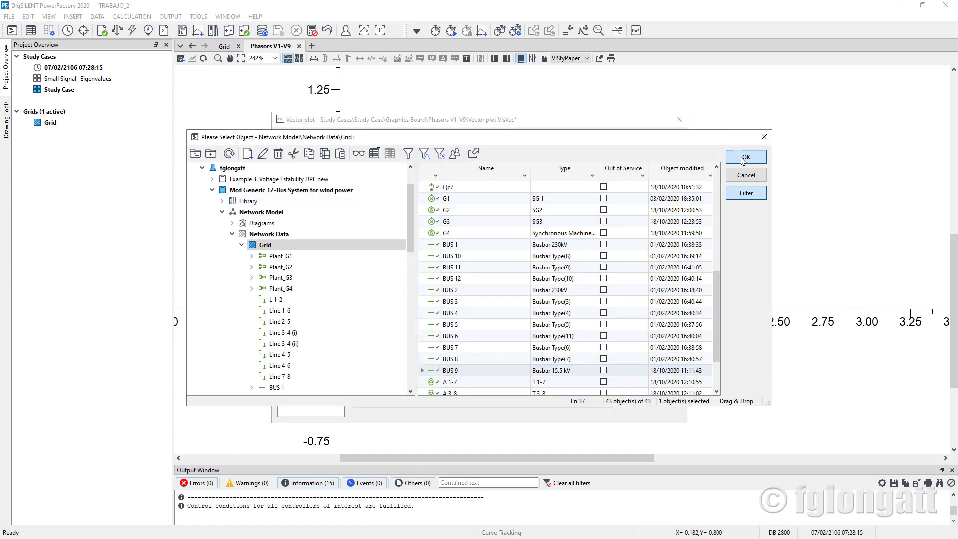
# Set the BUS 9 row to the complex variable m:u * exp ( j * m:phiu ) and colour 4 (blue), and apply the changes.
pyautogui.click(433, 197)
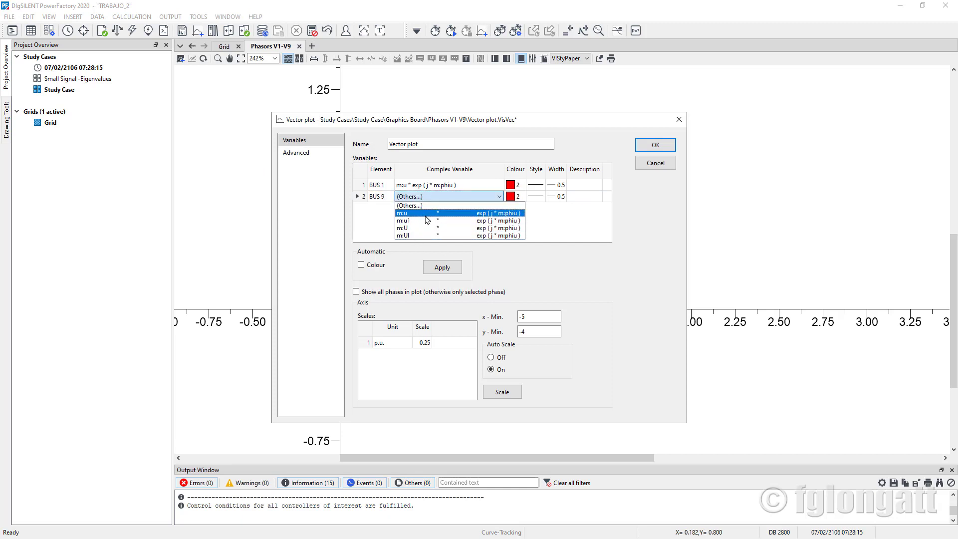
pyautogui.click(426, 218)
pyautogui.click(557, 197)
pyautogui.click(557, 204)
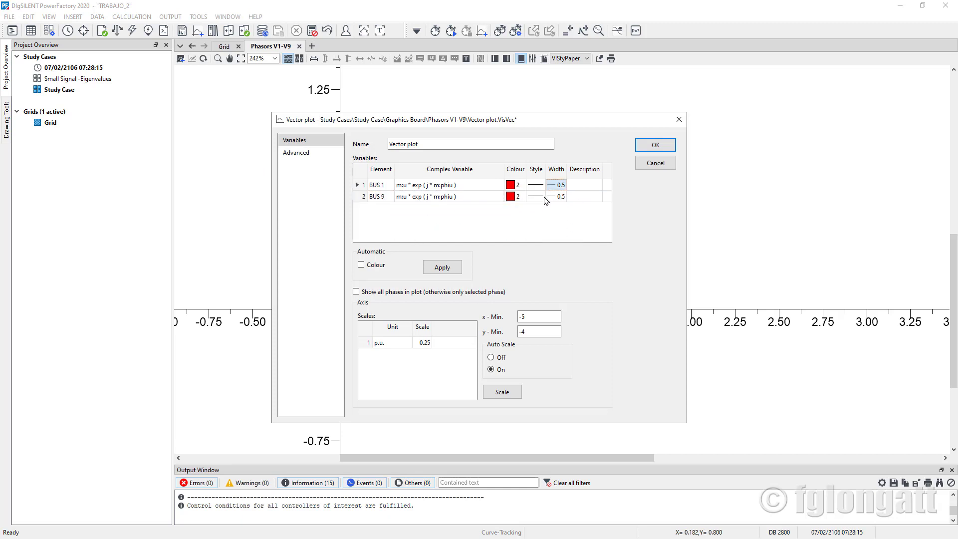
pyautogui.click(536, 197)
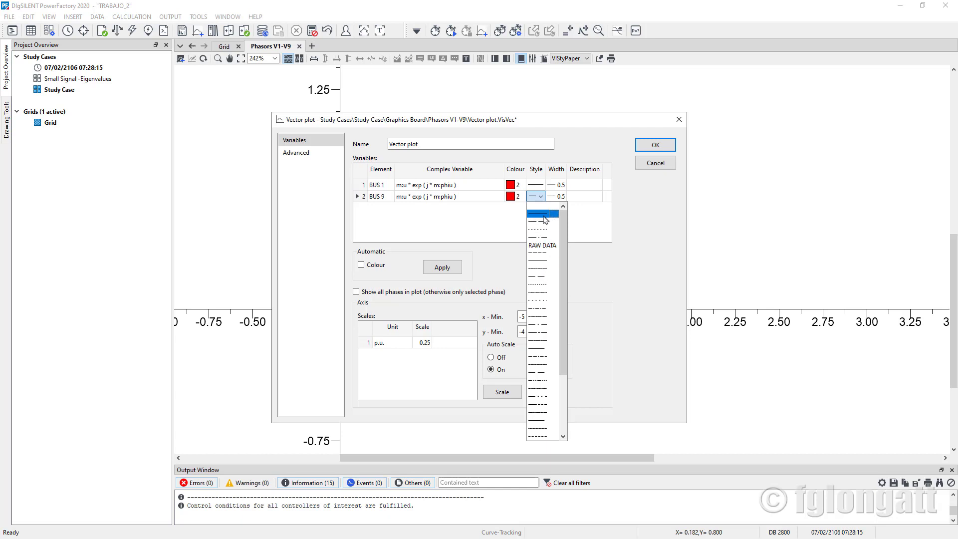
pyautogui.click(514, 197)
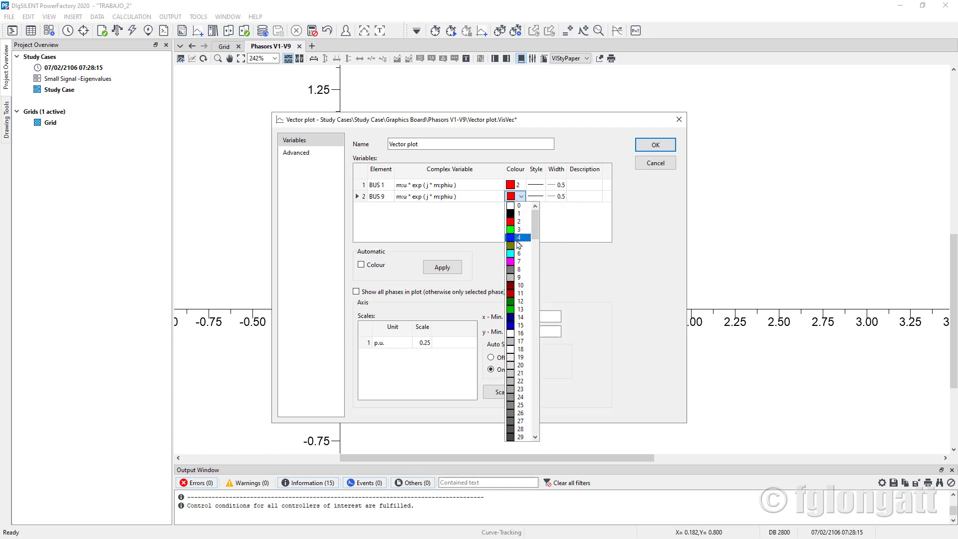
pyautogui.click(514, 240)
pyautogui.click(654, 145)
# Compare the BUS 9 and BUS 1 phasors with the voltage magnitudes and angles shown in the grid diagram.
pyautogui.scroll(-5, 633, 242)
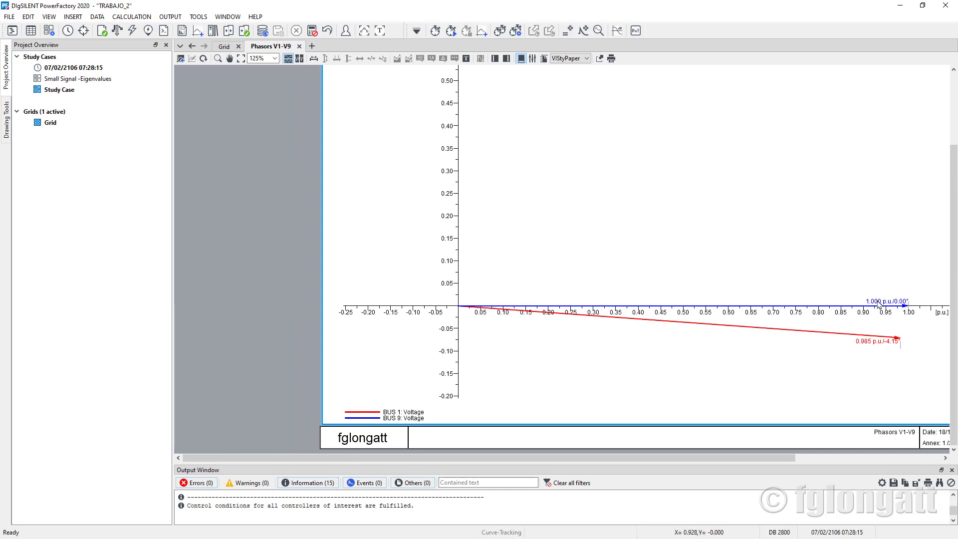
pyautogui.click(213, 47)
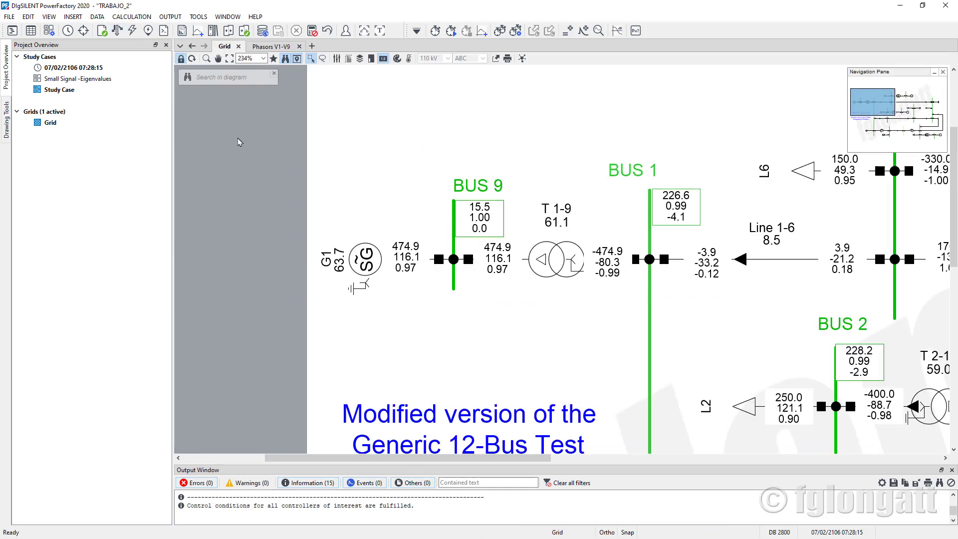
pyautogui.moveTo(499, 220)
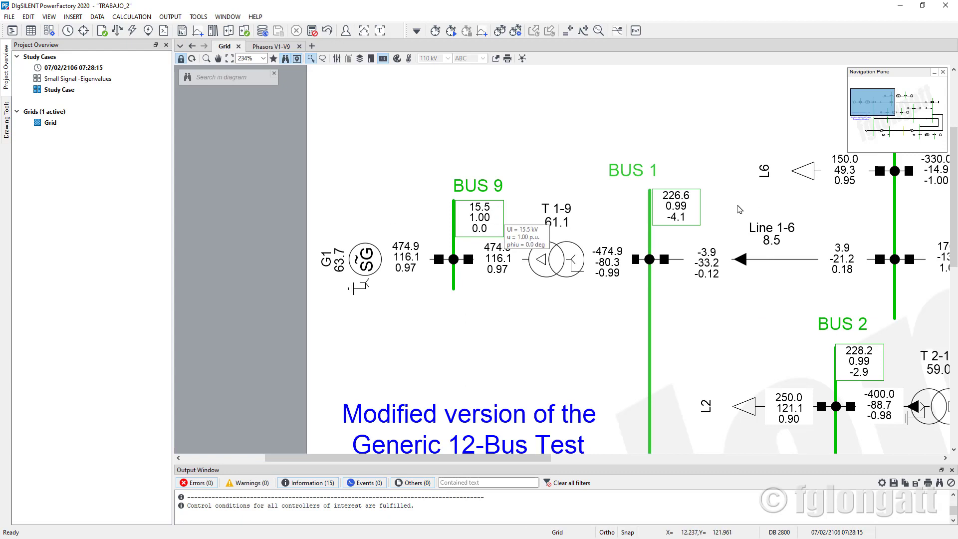
pyautogui.moveTo(681, 220)
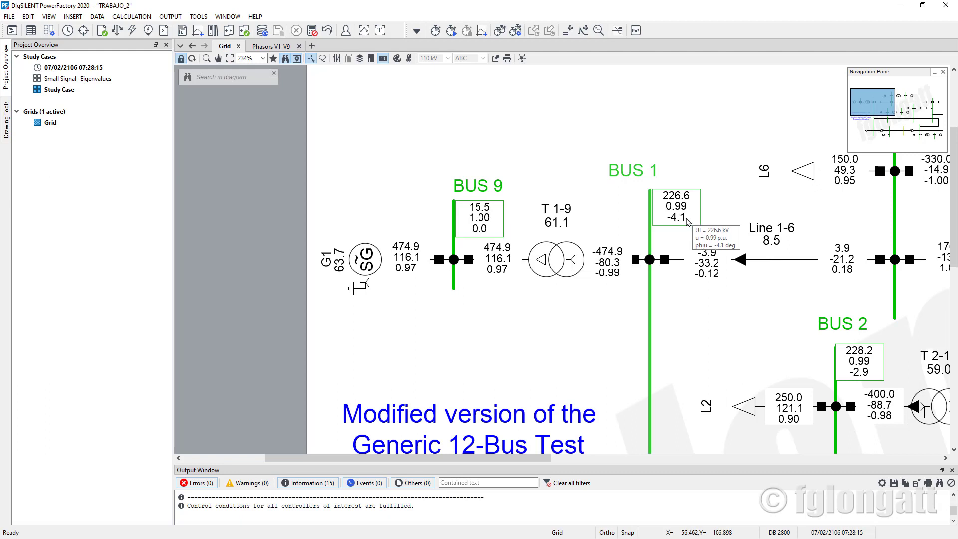
pyautogui.click(255, 47)
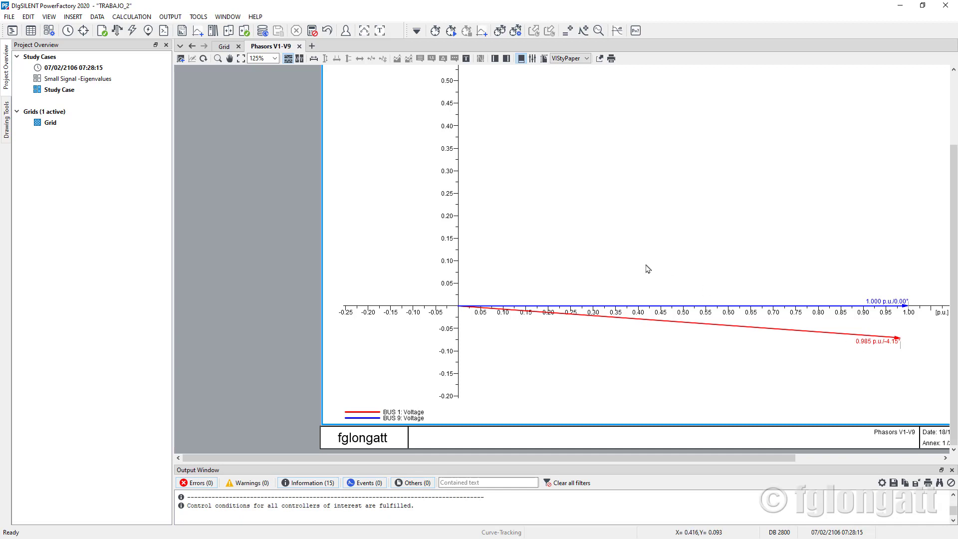
# Unlock the grid diagram for editing and insert the Vector plot from Phasors V1-V9 near BUS 9.
pyautogui.click(223, 47)
pyautogui.scroll(4, 544, 204)
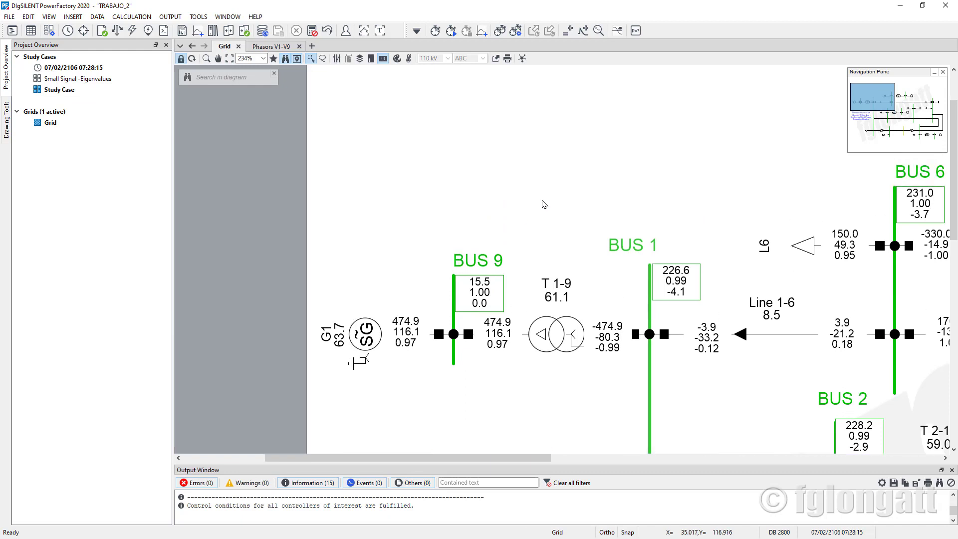
pyautogui.scroll(-2, 544, 205)
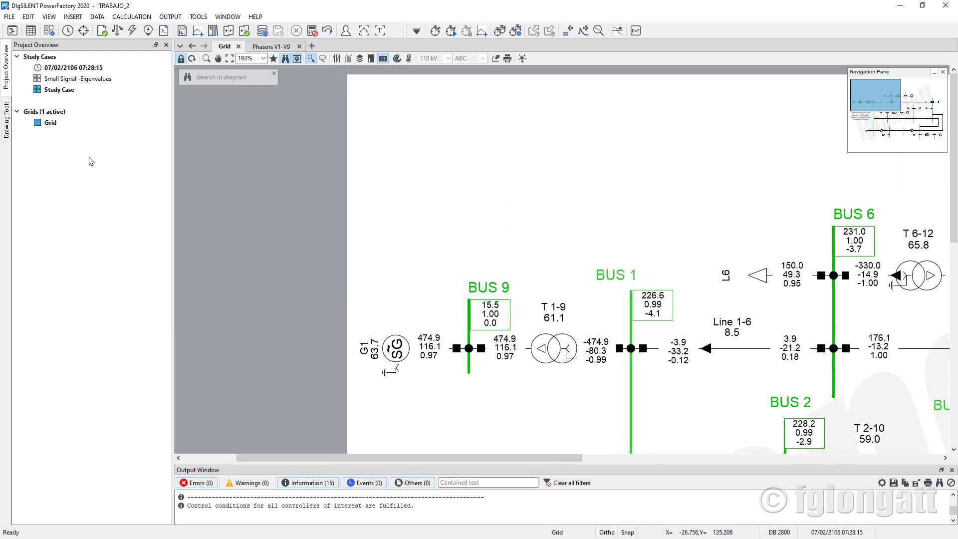
pyautogui.click(180, 59)
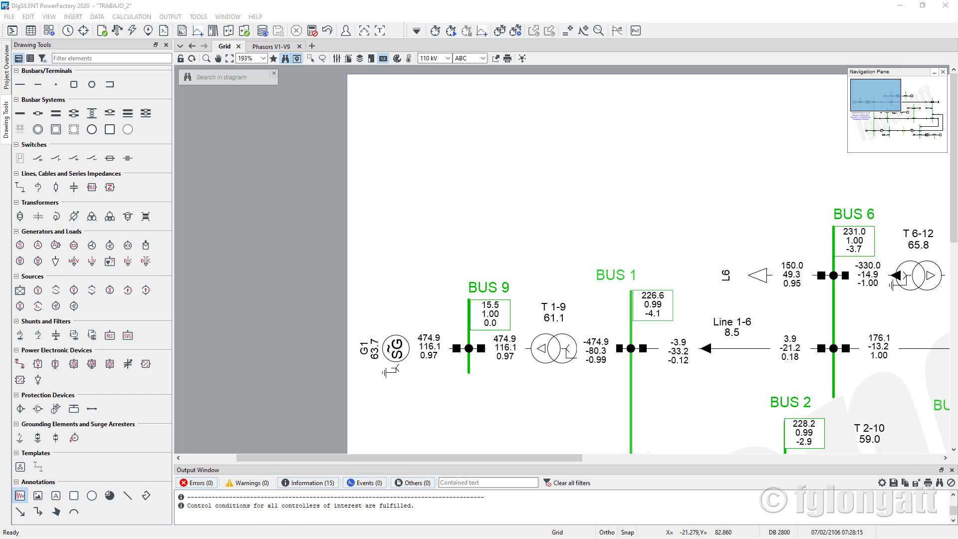
pyautogui.click(20, 495)
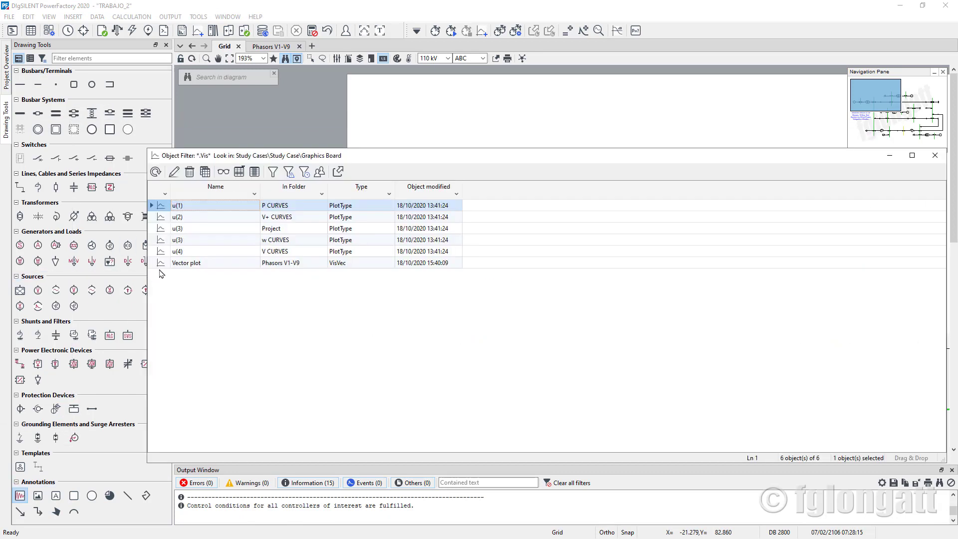
pyautogui.click(161, 264)
pyautogui.click(440, 119)
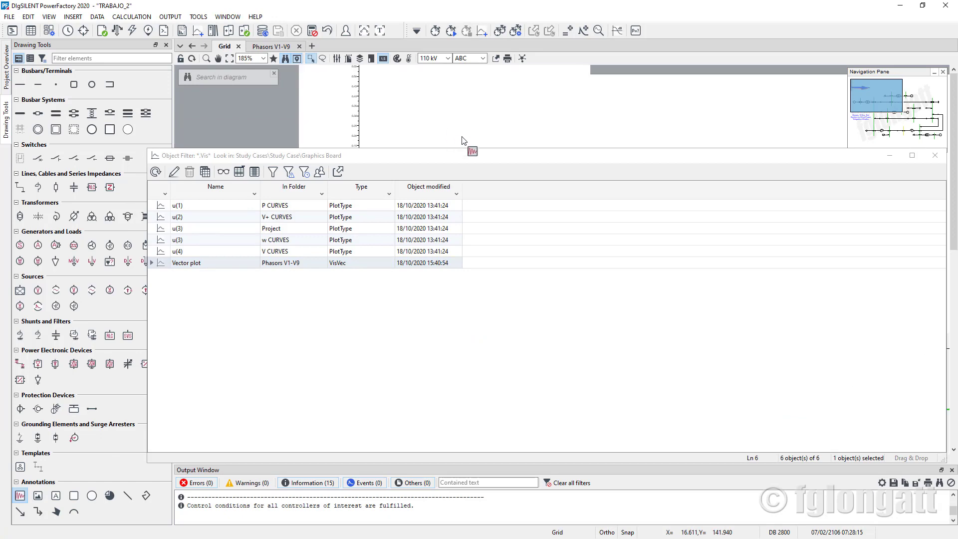
pyautogui.press('Escape')
# Move the embedded vector plot into the blank area above BUS 9 and shrink it so it clears the bus labels.
pyautogui.moveTo(483, 141); pyautogui.dragTo(565, 191)
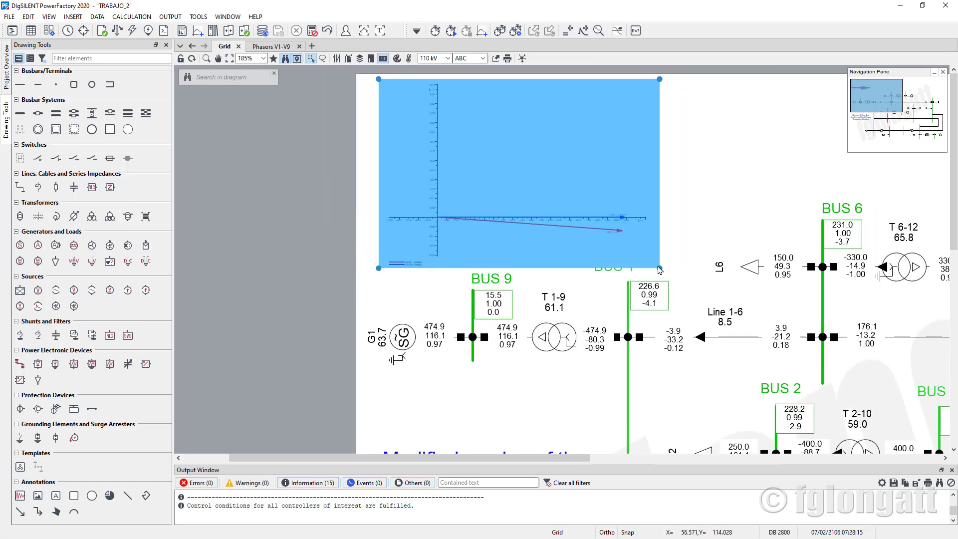
pyautogui.moveTo(661, 270); pyautogui.dragTo(574, 224)
pyautogui.click(637, 230)
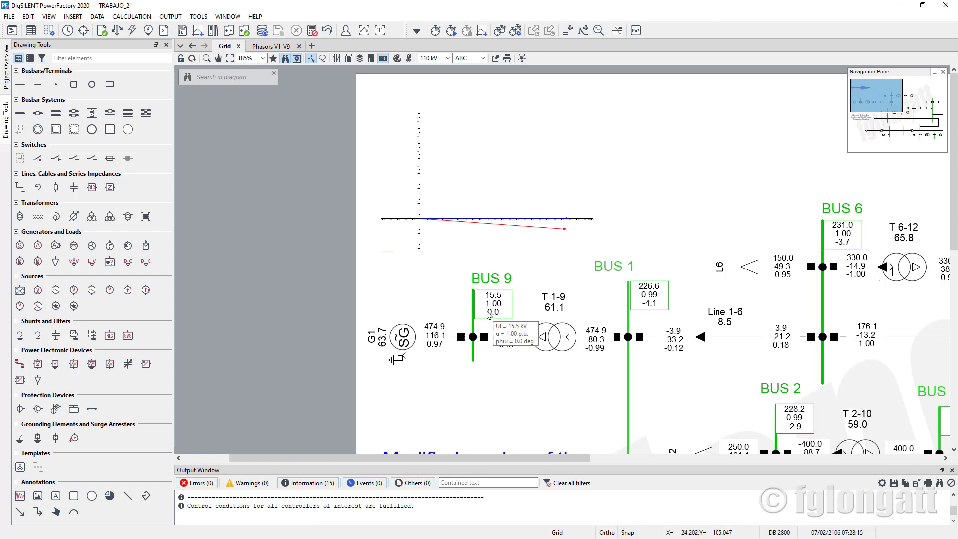
# Set the vector group phase shift of transformer T 1-9's type to 11 (*30deg) and confirm the type and element.
pyautogui.moveTo(487, 315)
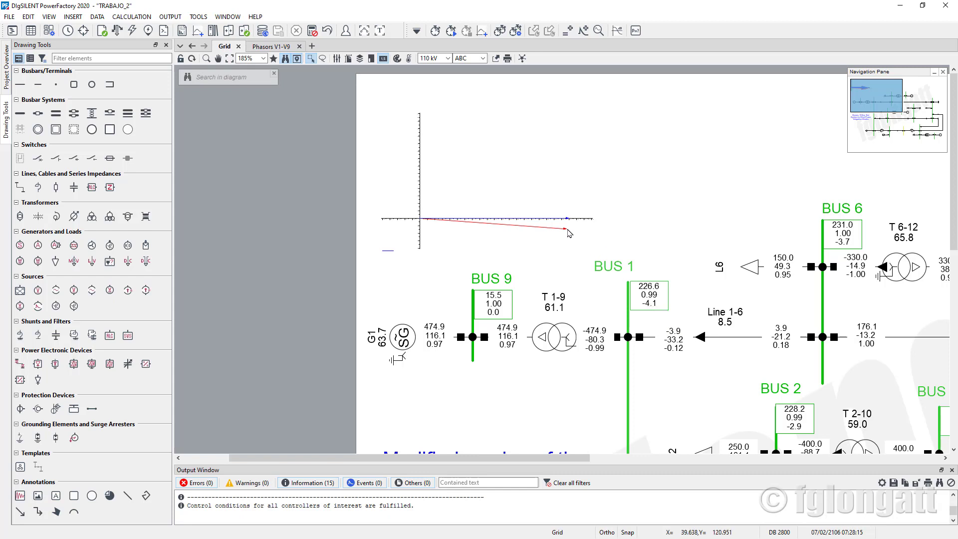
pyautogui.moveTo(653, 310)
pyautogui.doubleClick(545, 341)
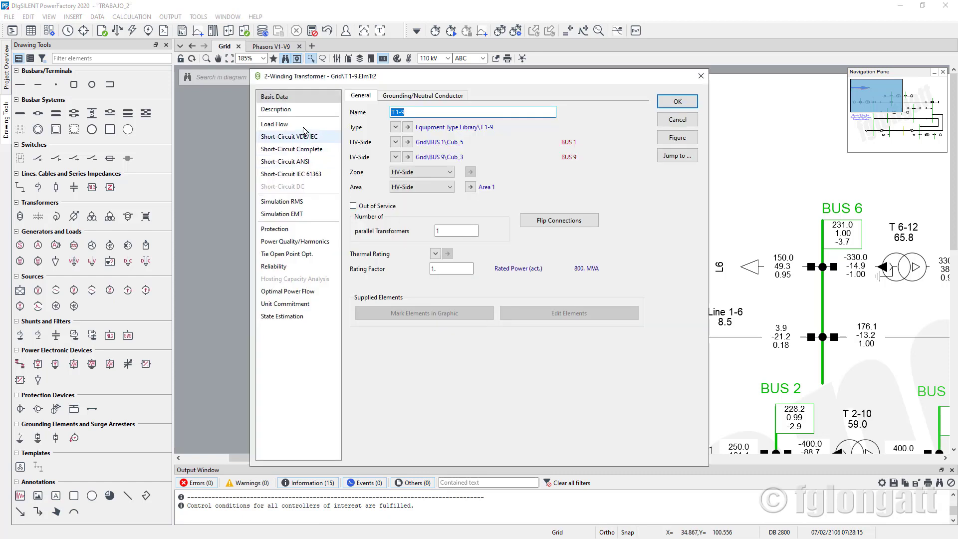
pyautogui.click(407, 127)
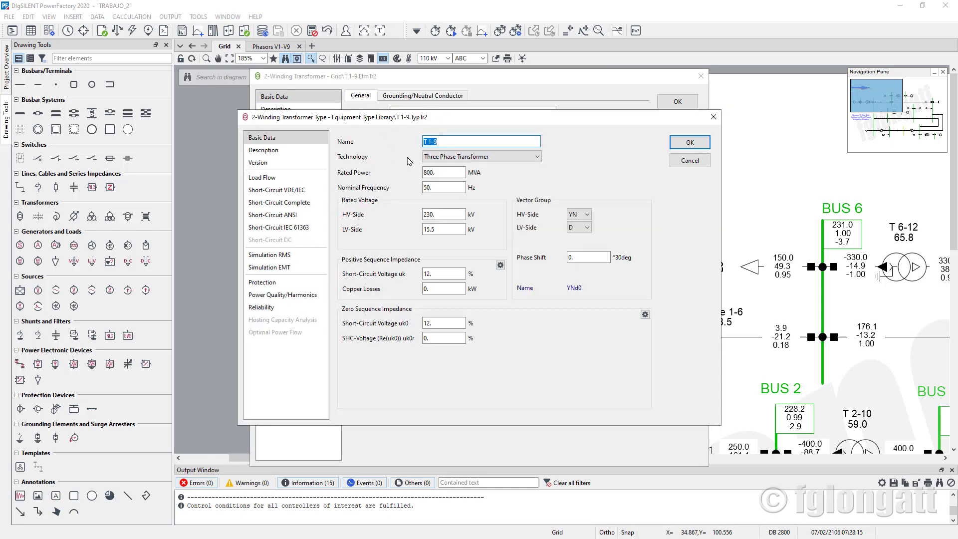
pyautogui.doubleClick(574, 257)
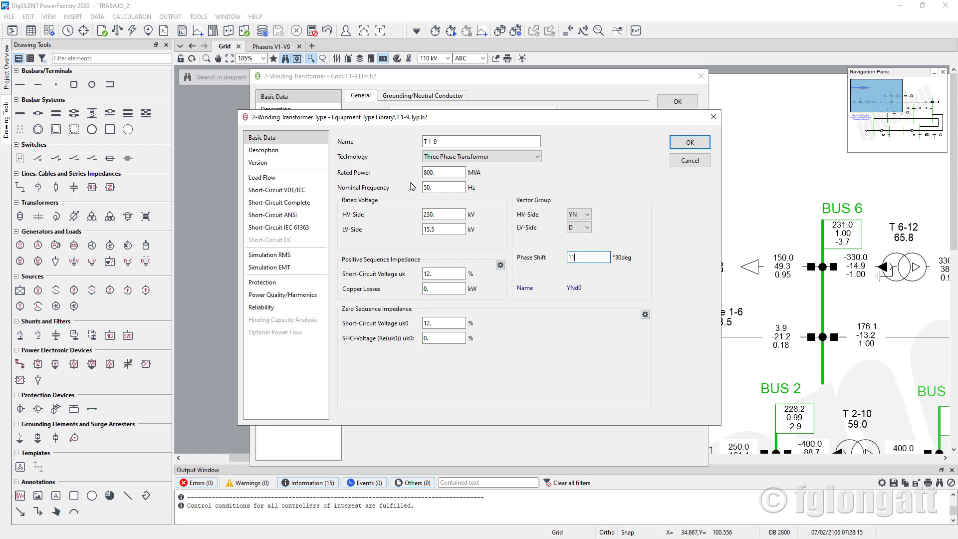
pyautogui.click(444, 173)
pyautogui.click(564, 308)
pyautogui.click(690, 142)
pyautogui.click(678, 101)
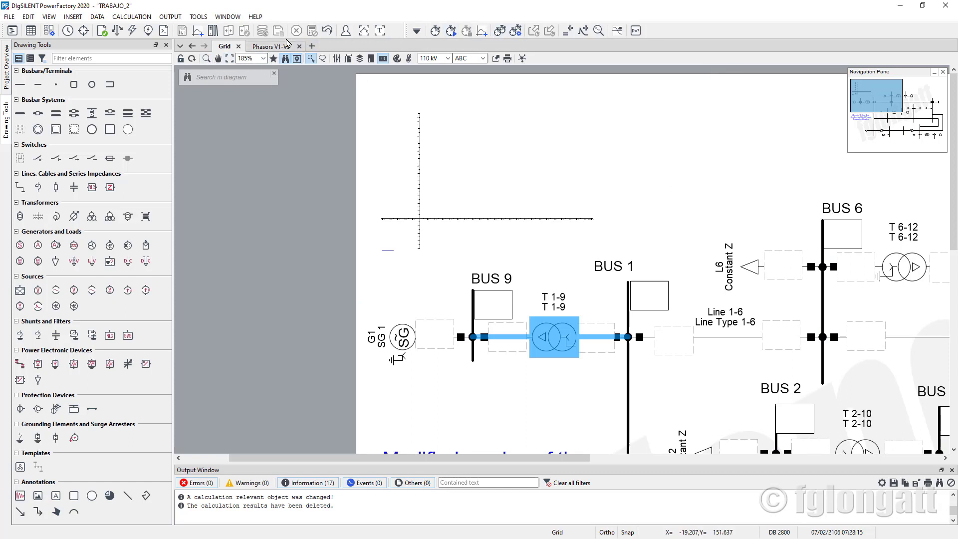
# Run the balanced AC load flow and compare the BUS 1 and BUS 9 phasors in the grid diagram and Phasors V1-V9 plot.
pyautogui.click(132, 30)
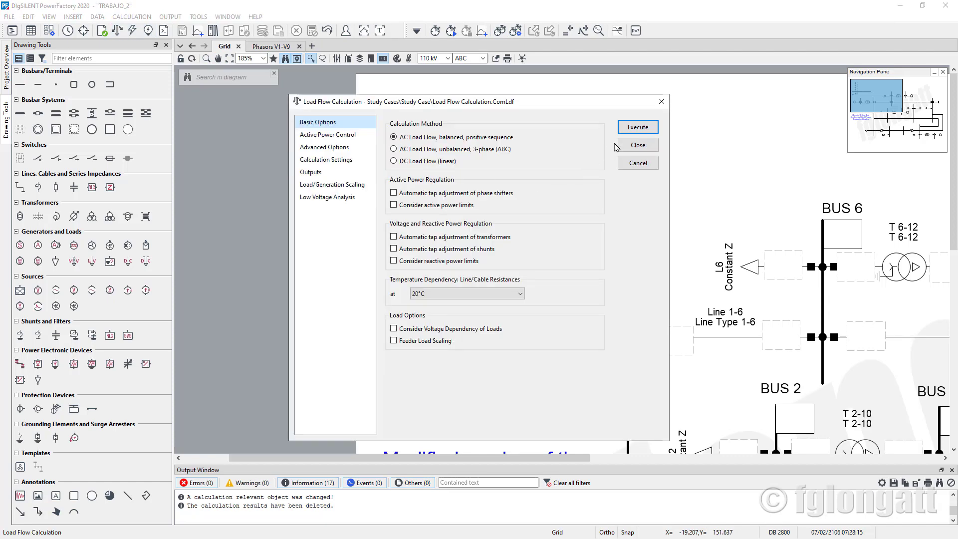
pyautogui.click(639, 128)
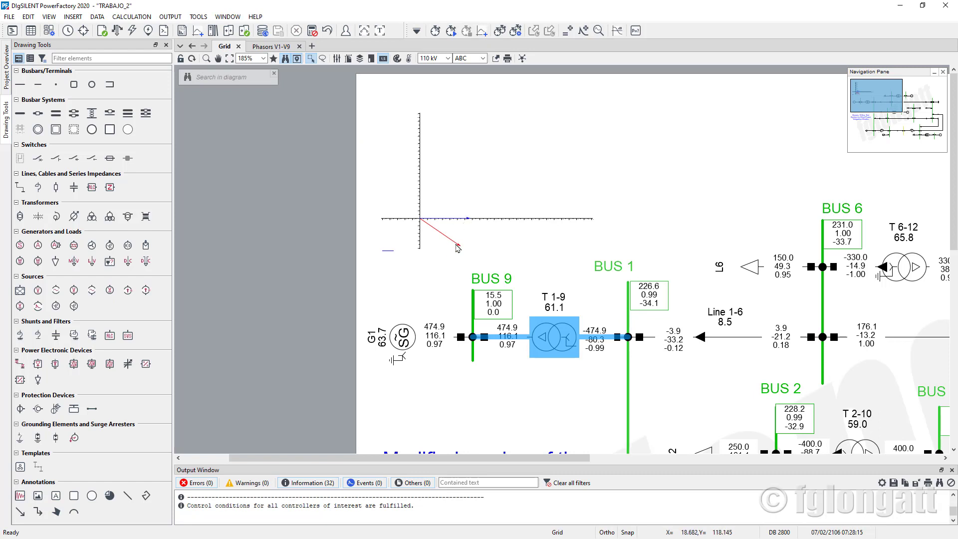
pyautogui.moveTo(654, 309)
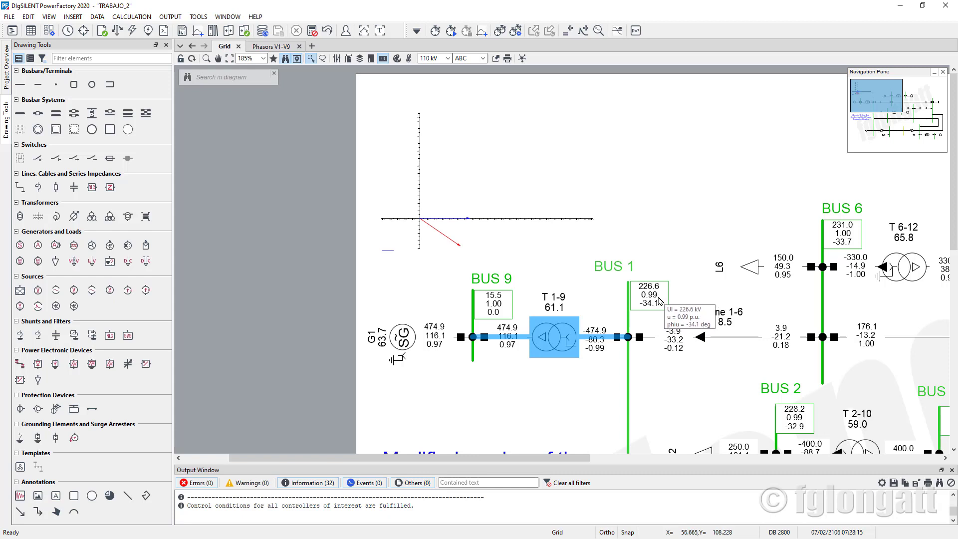
pyautogui.doubleClick(528, 227)
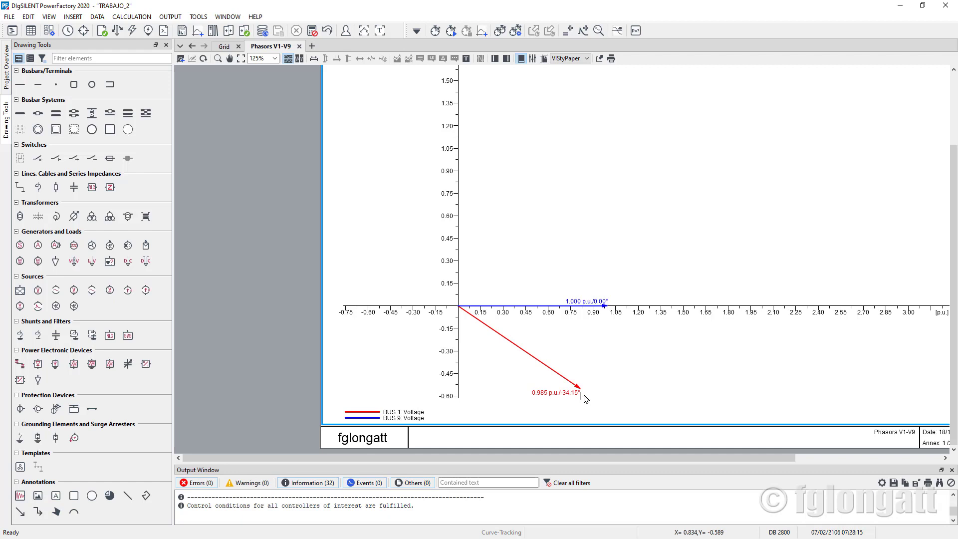
pyautogui.click(224, 46)
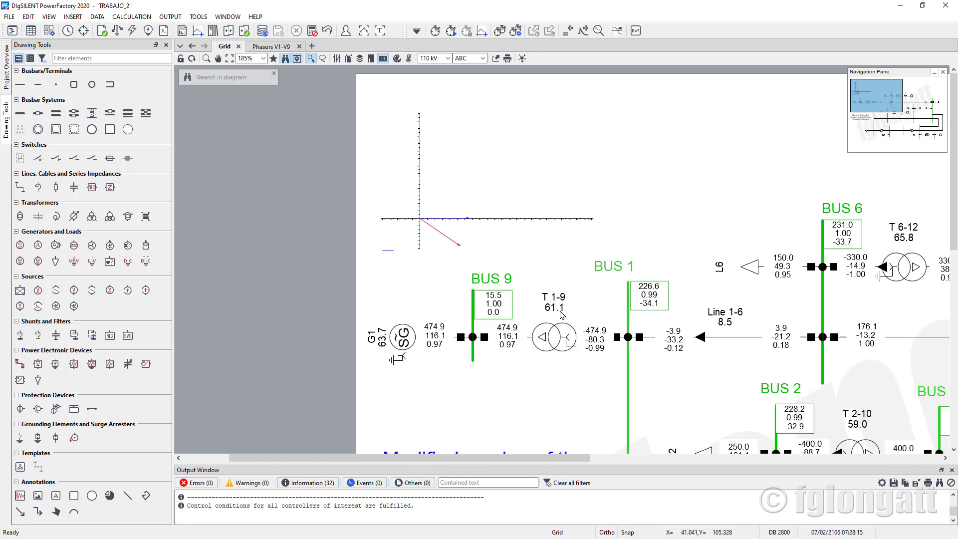
# Reset the vector group phase shift of transformer T 1-9's type to 0 and confirm the type and element.
pyautogui.moveTo(558, 315)
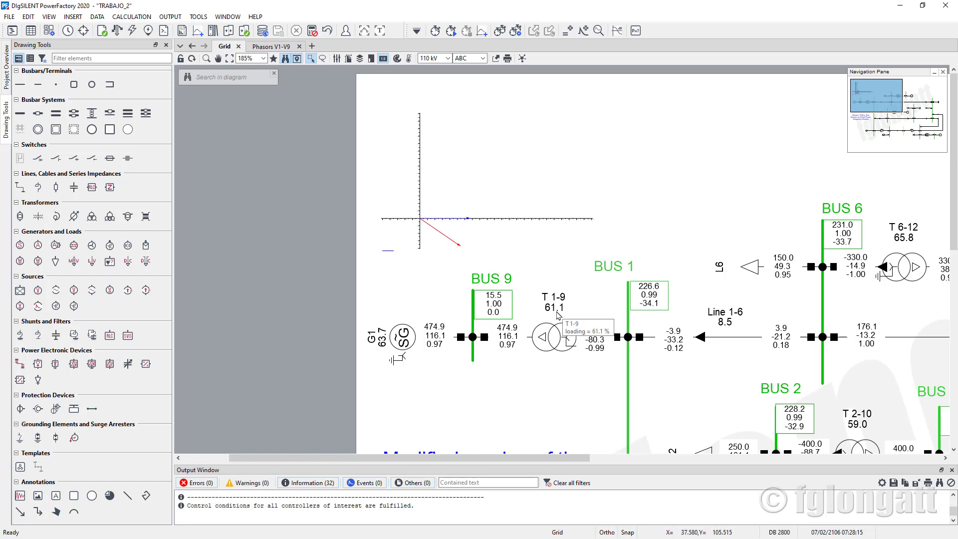
pyautogui.doubleClick(553, 348)
pyautogui.click(408, 127)
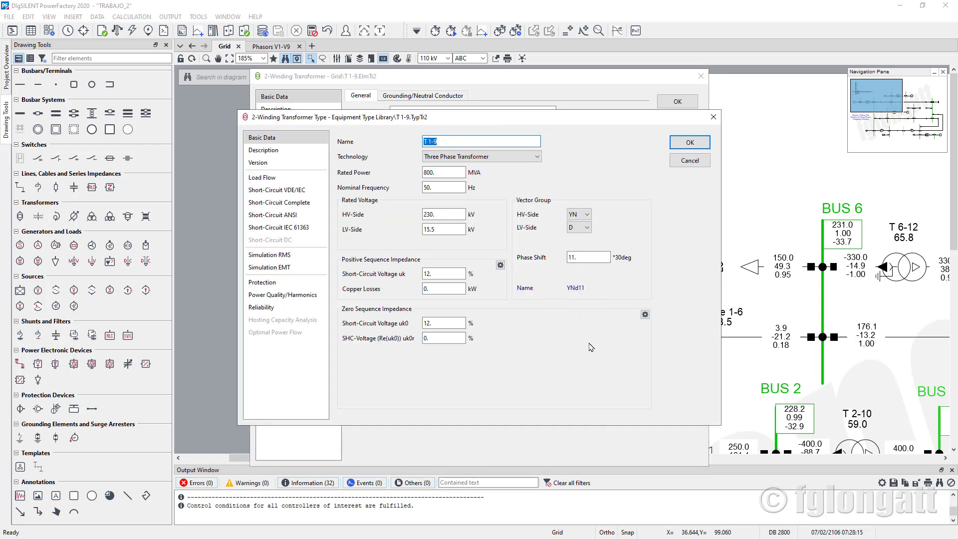
pyautogui.click(685, 144)
pyautogui.click(409, 128)
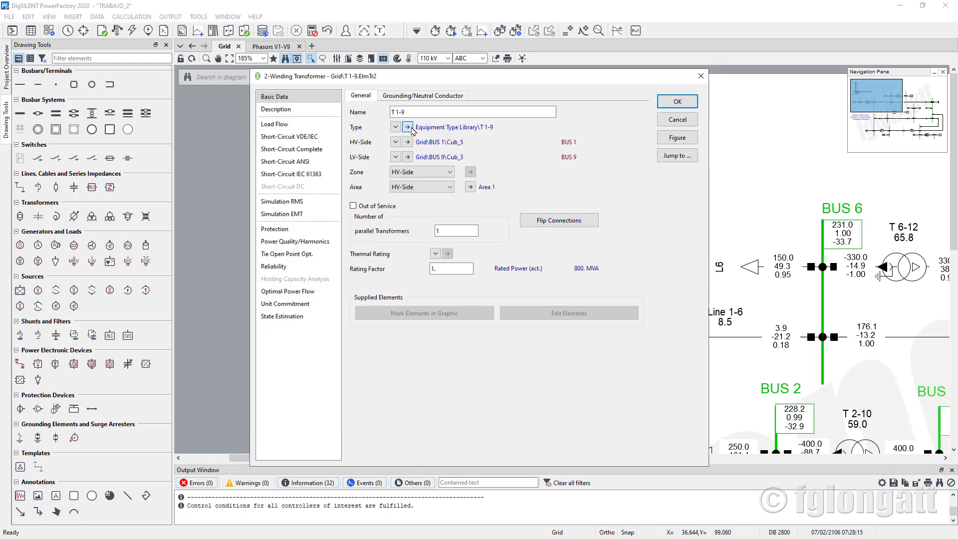
pyautogui.click(593, 263)
pyautogui.moveTo(578, 261); pyautogui.dragTo(552, 258)
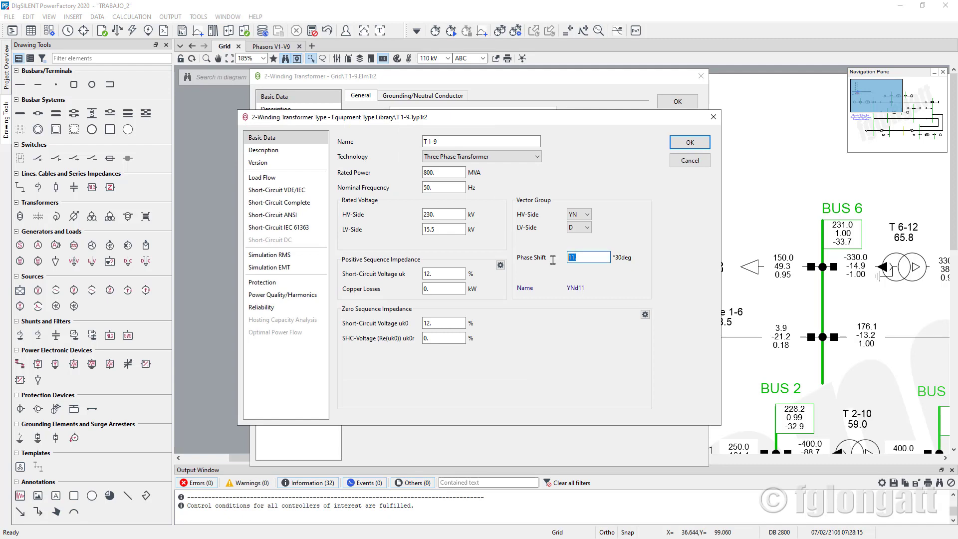
pyautogui.write('0')
pyautogui.click(678, 141)
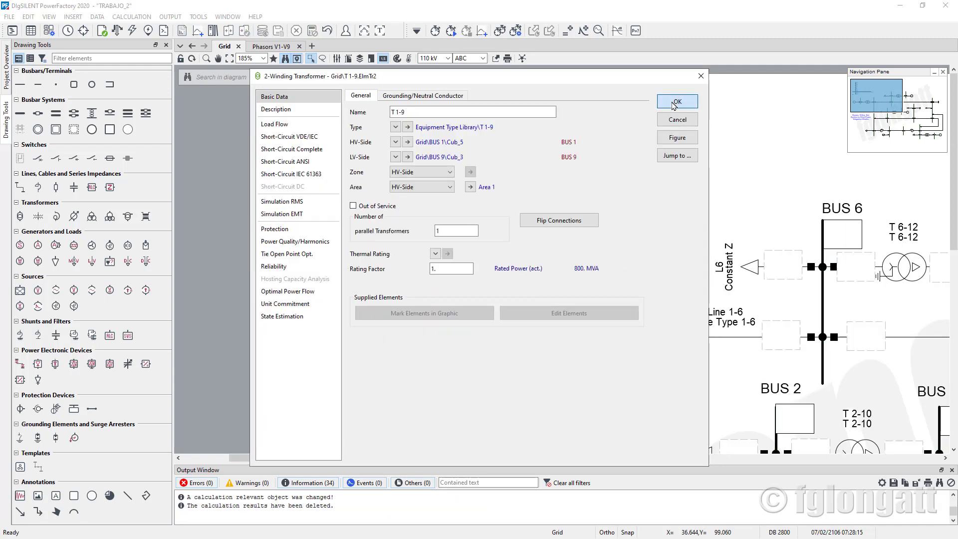
pyautogui.click(678, 101)
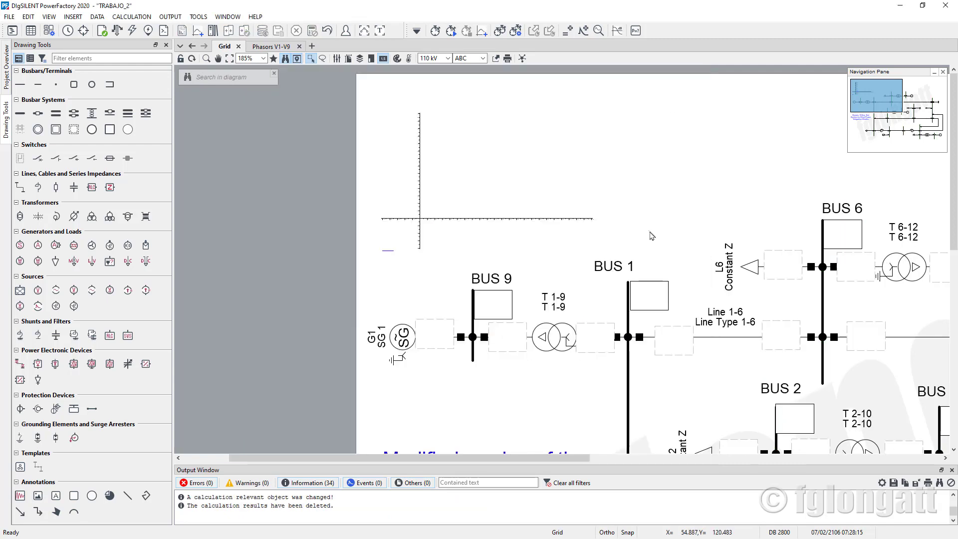
# Run the balanced AC load flow and save its results as comparison Case A.
pyautogui.click(133, 31)
pyautogui.click(643, 131)
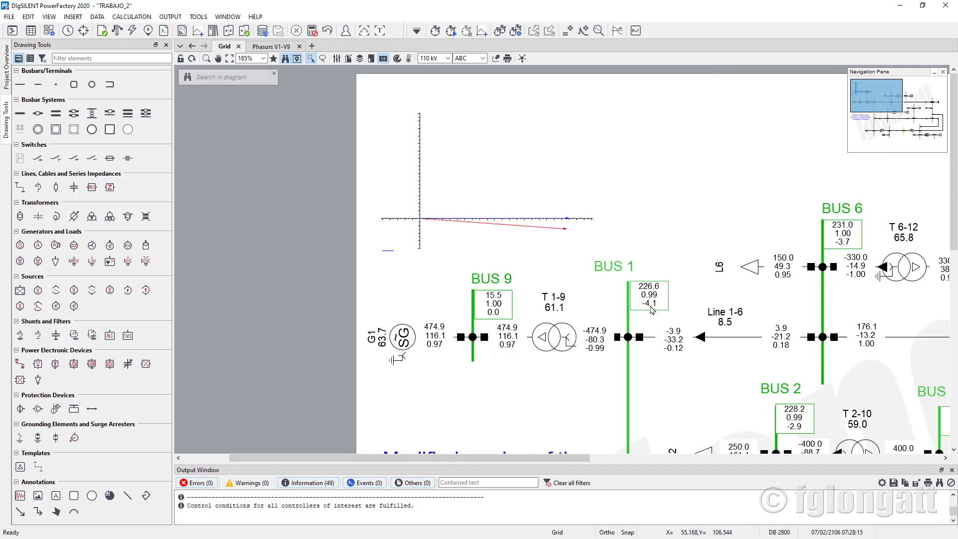
pyautogui.moveTo(652, 310)
pyautogui.click(228, 30)
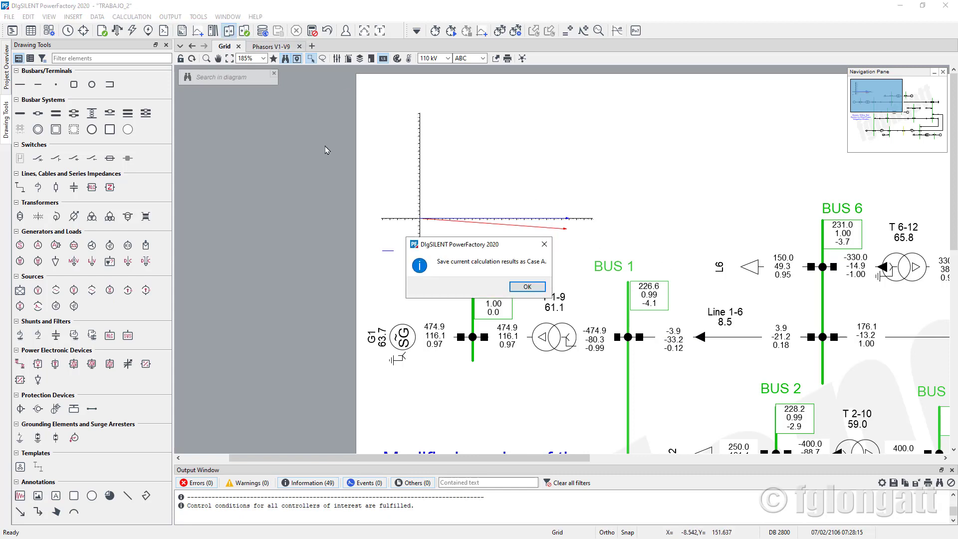
pyautogui.click(525, 287)
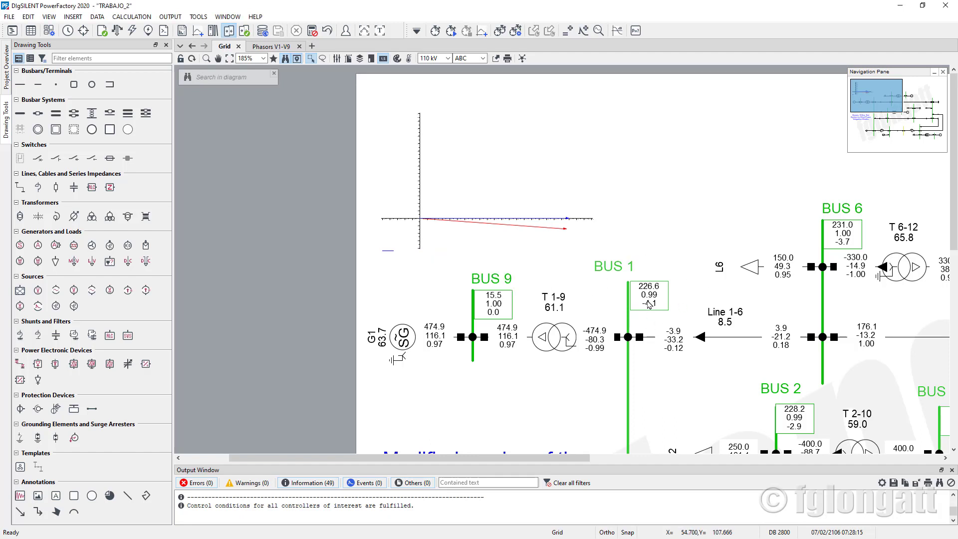
# With Case A stored, change the phase shift in transformer T 1-9's type to 11 (*30deg) and accept the changes.
pyautogui.doubleClick(559, 344)
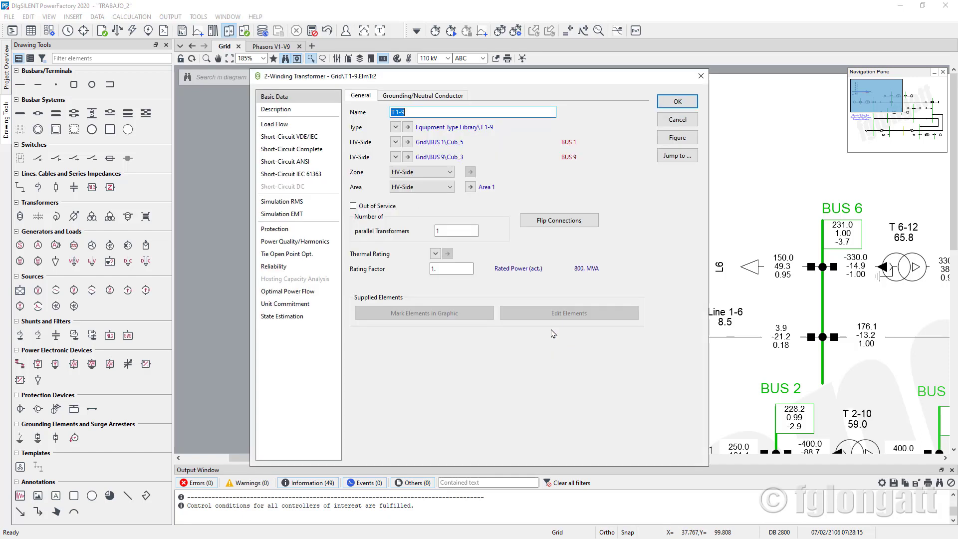
pyautogui.click(407, 126)
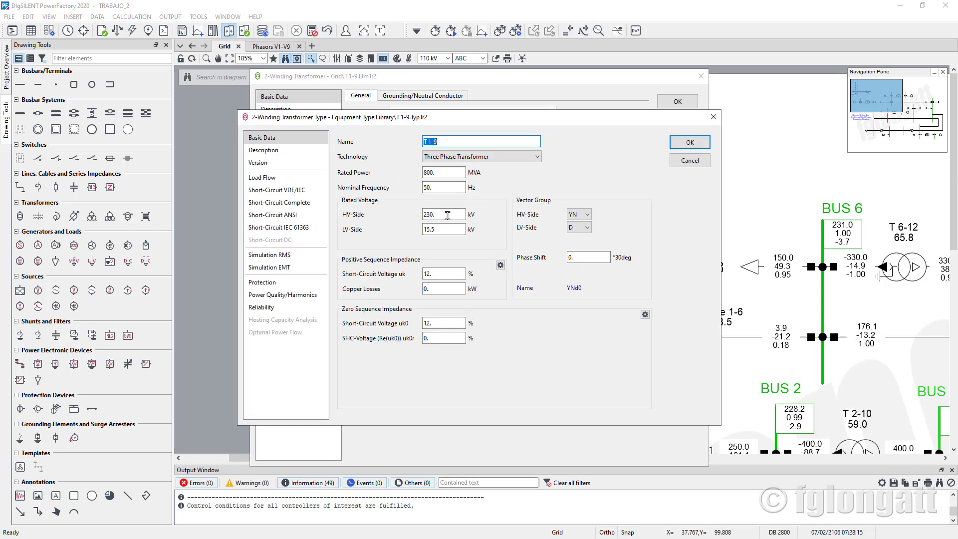
pyautogui.click(588, 257)
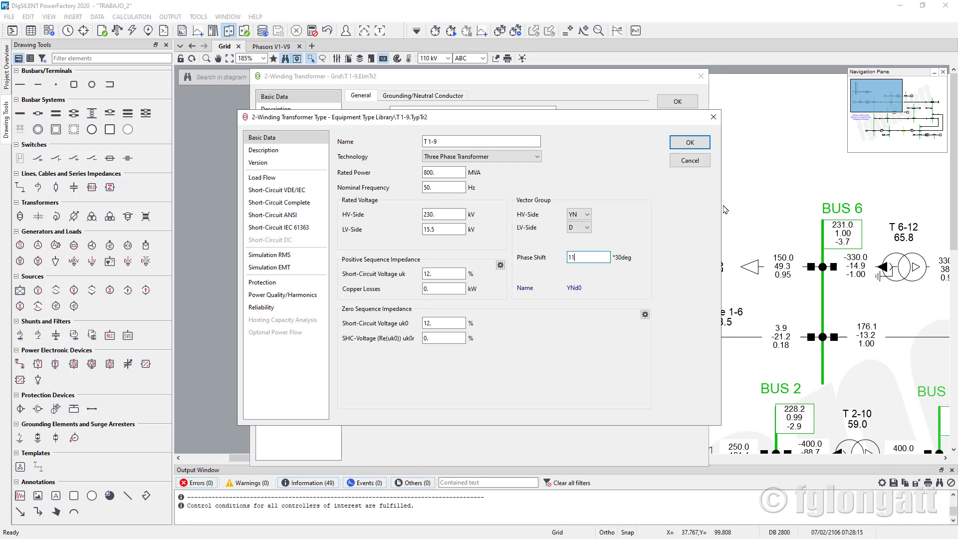
pyautogui.click(690, 142)
pyautogui.click(678, 101)
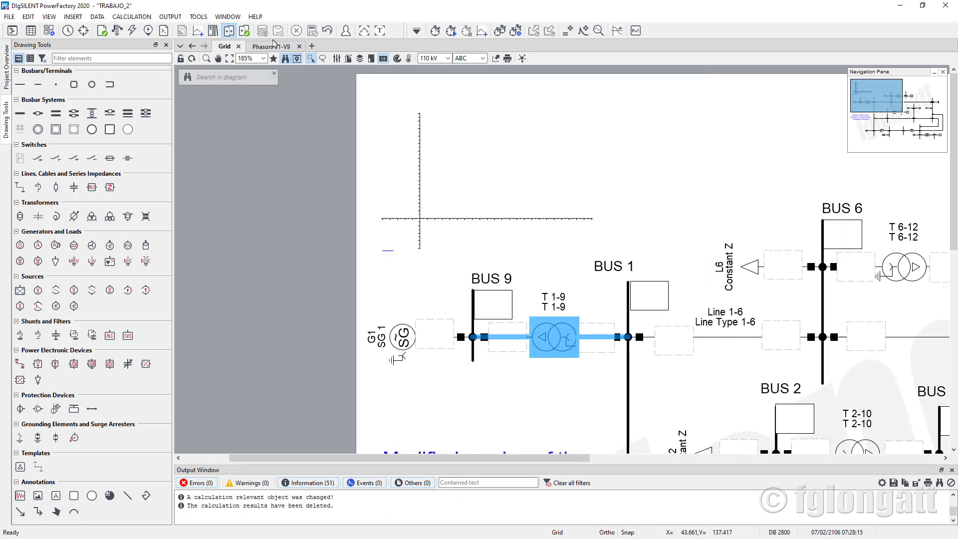
# Run the balanced AC load flow again to compare its results with Case A in the grid diagram.
pyautogui.click(132, 30)
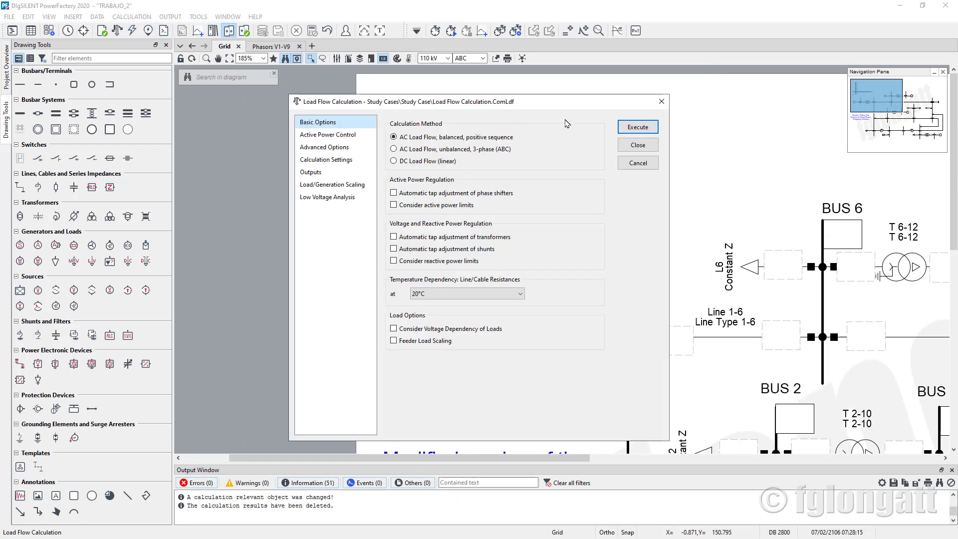
pyautogui.click(632, 127)
pyautogui.click(544, 287)
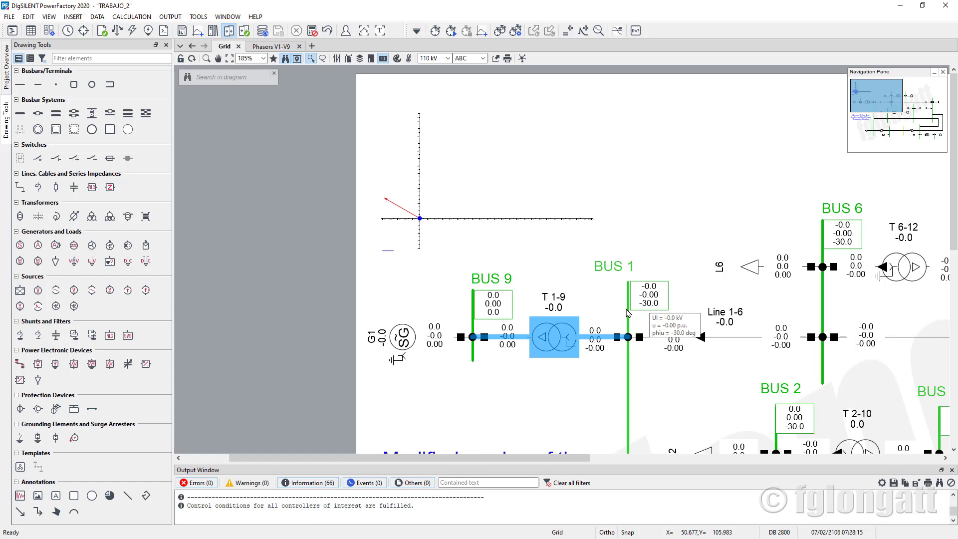
# Set the compare mode to (Case_B-Case_A)*100%/Case_A and execute the comparison.
pyautogui.click(242, 31)
pyautogui.click(516, 180)
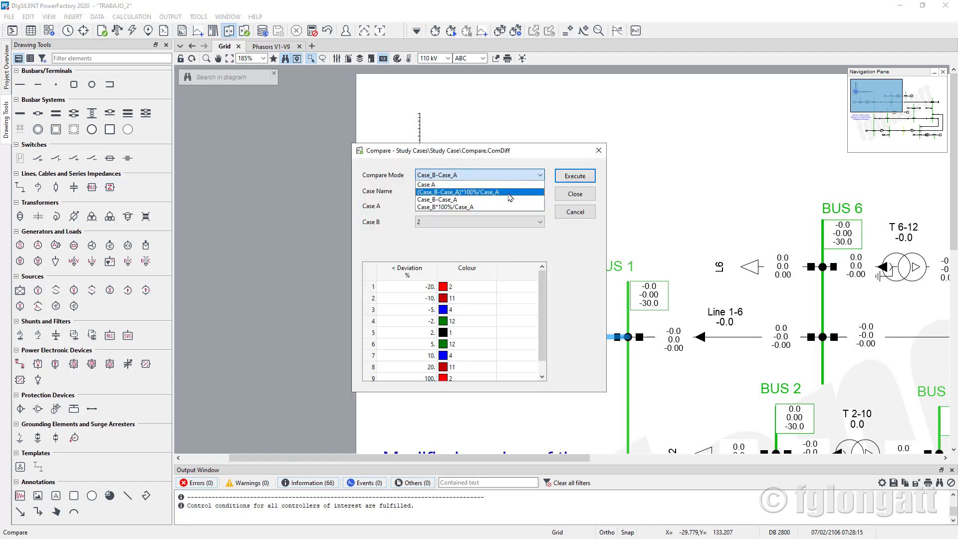
pyautogui.click(509, 192)
pyautogui.click(575, 176)
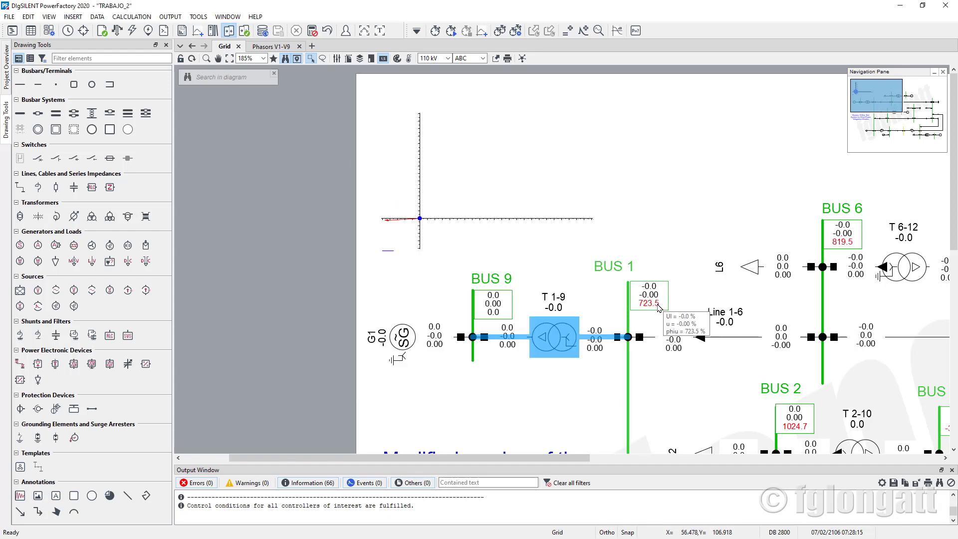
# Change the compare mode to Case_B-Case_A and execute the comparison of cases 1 and 2.
pyautogui.click(244, 30)
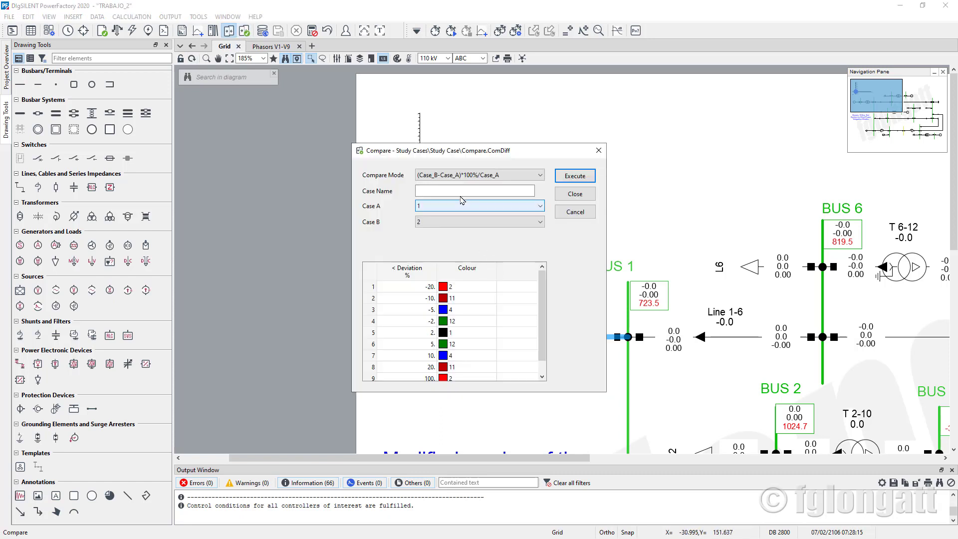
pyautogui.click(474, 175)
pyautogui.click(540, 175)
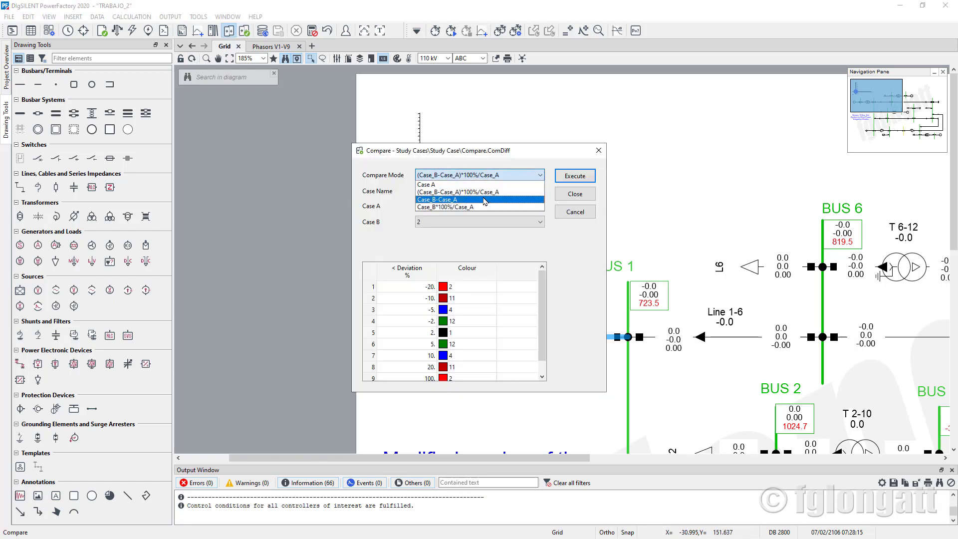
pyautogui.click(485, 200)
pyautogui.click(575, 176)
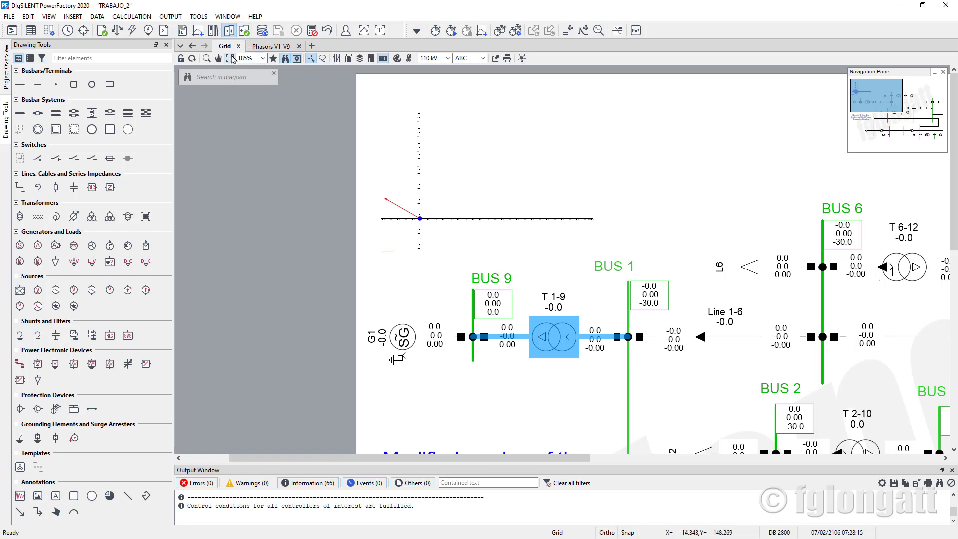
# Turn off the result comparison and rerun the balanced, positive-sequence AC load flow.
pyautogui.click(228, 31)
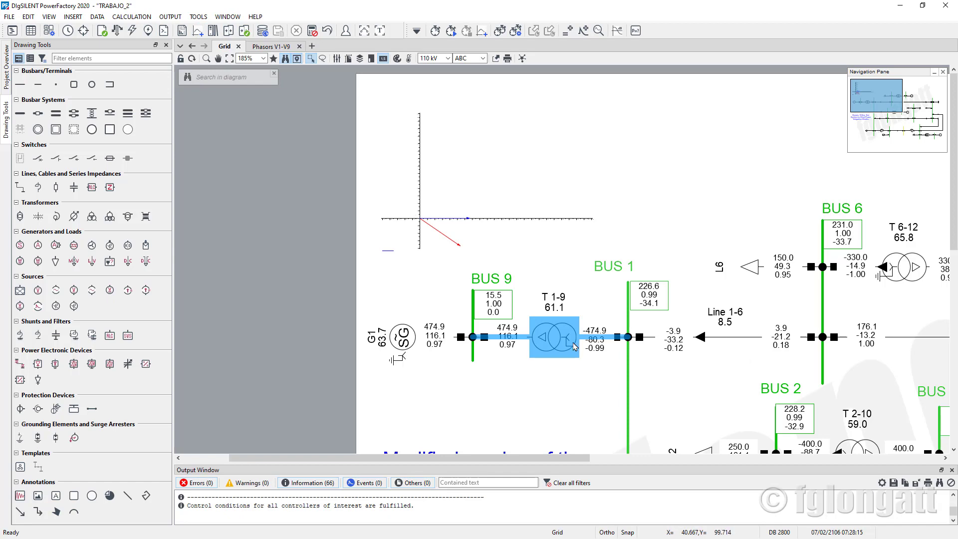
pyautogui.click(117, 30)
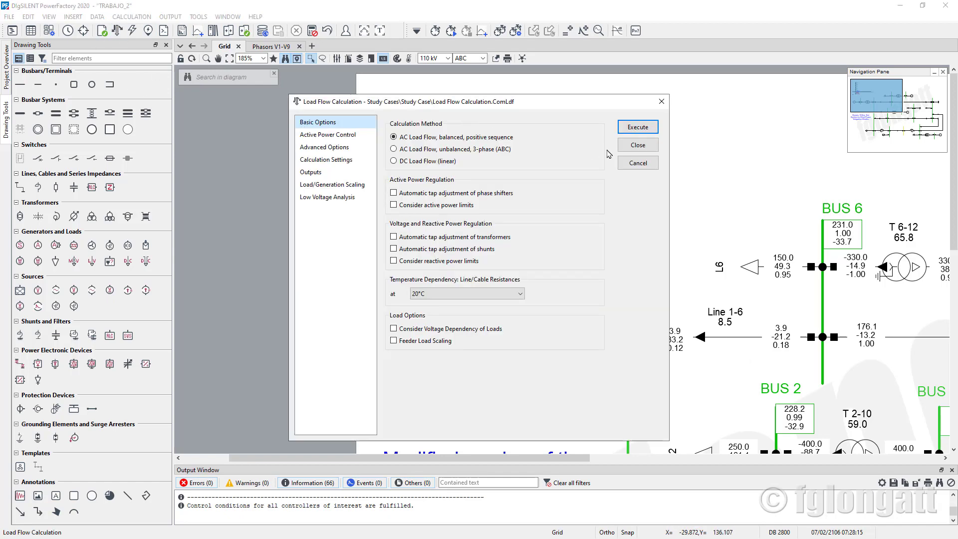
pyautogui.click(634, 126)
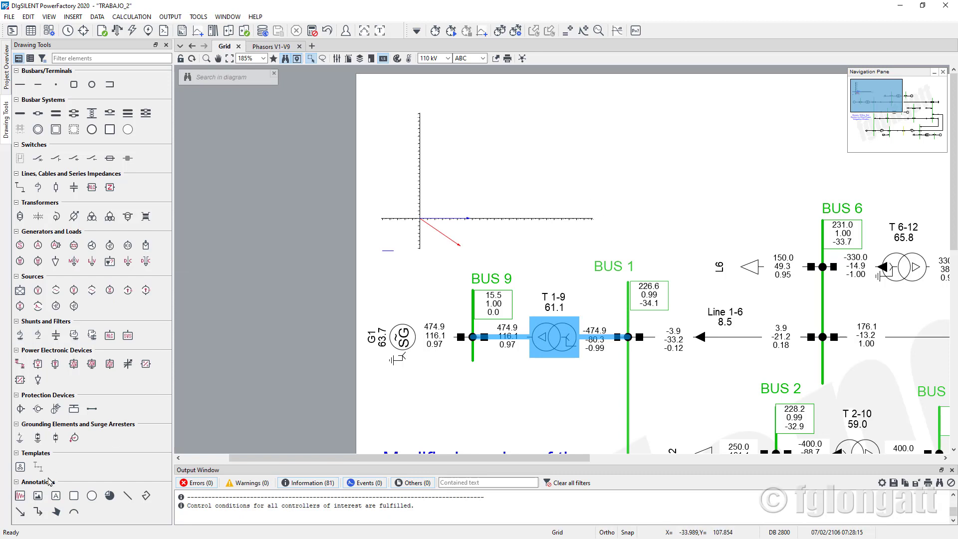
# Add the text annotation "YnY, Angle = -4.1" in the empty area above BUS 1 in the grid diagram.
pyautogui.click(57, 499)
pyautogui.click(598, 140)
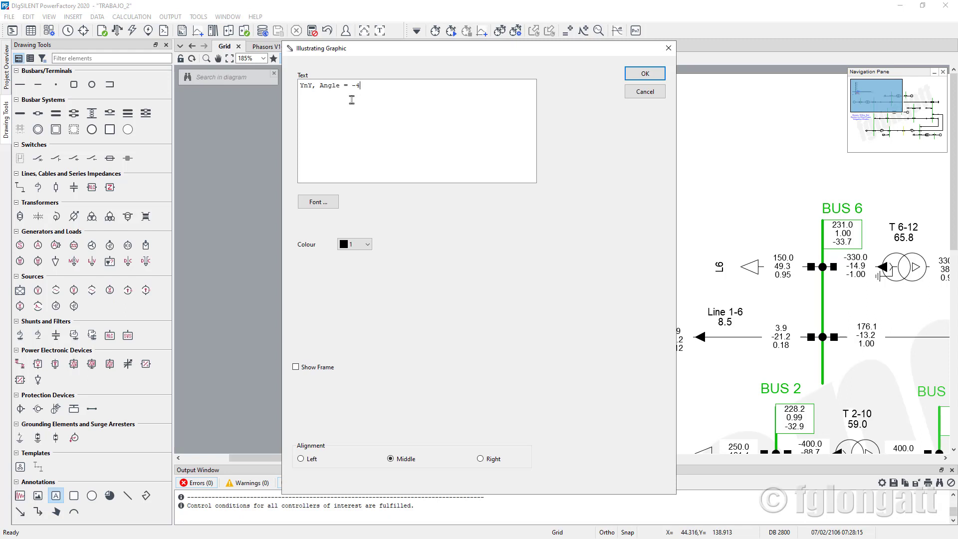
pyautogui.click(645, 73)
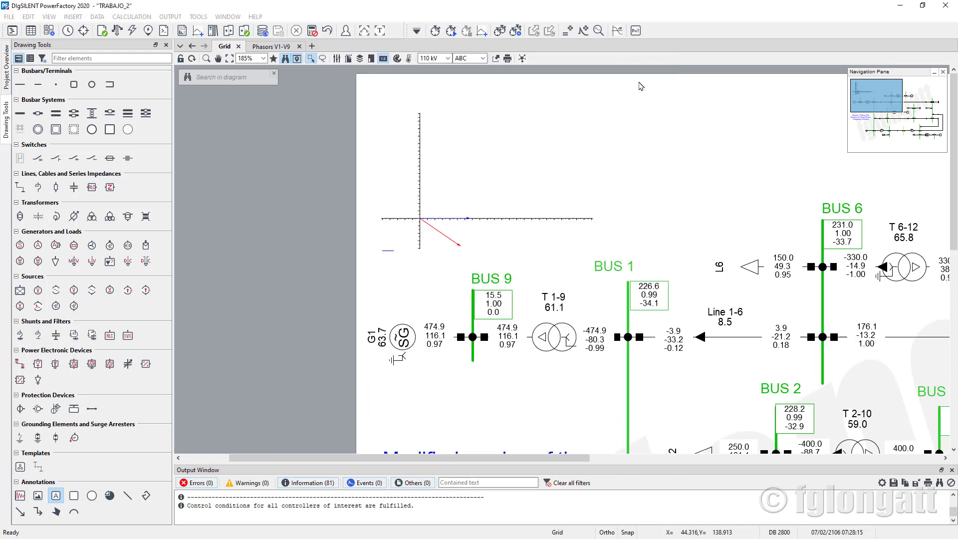
pyautogui.press('Escape')
pyautogui.click(643, 139)
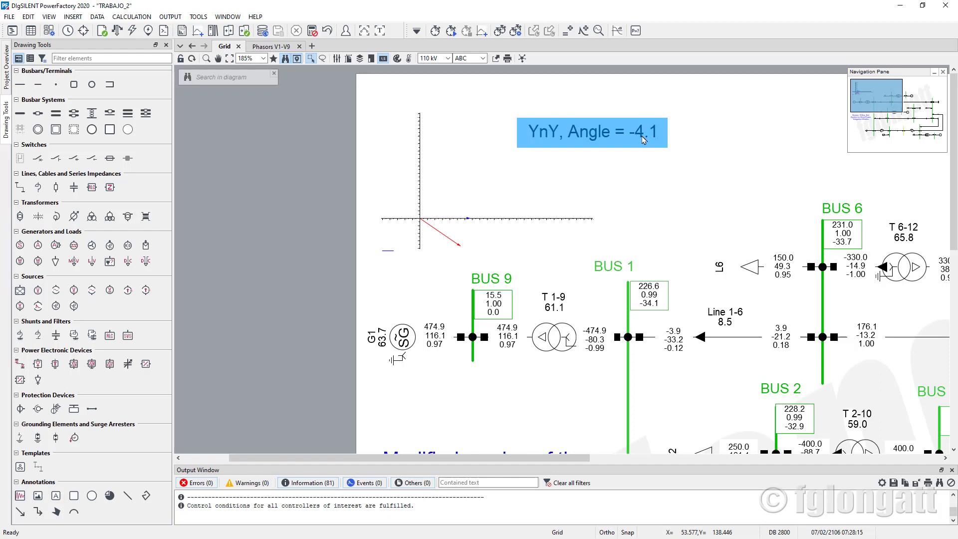
pyautogui.moveTo(655, 308)
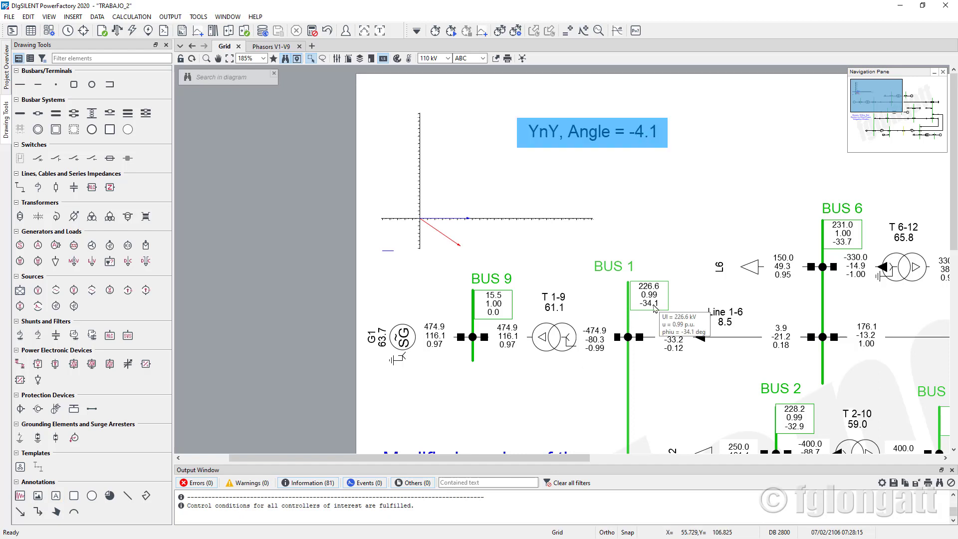
pyautogui.doubleClick(630, 136)
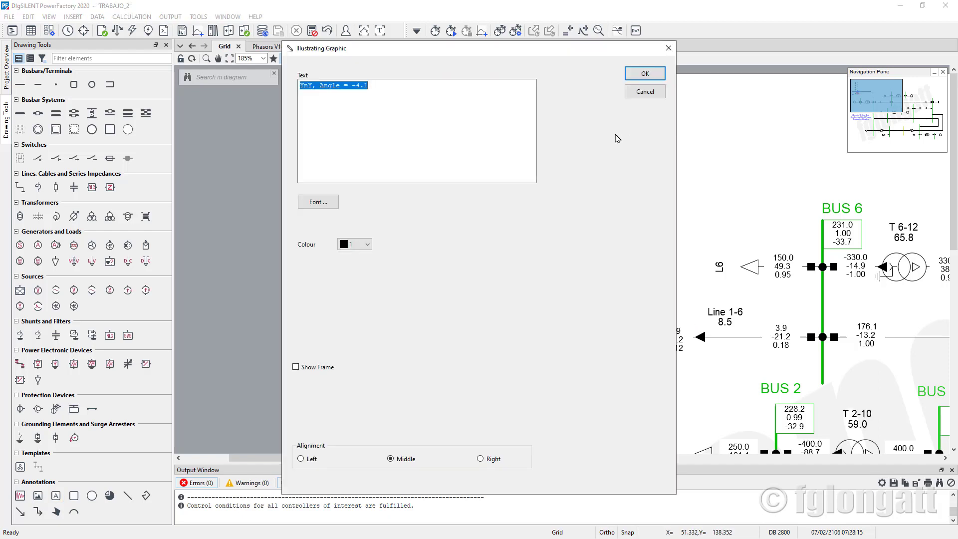
pyautogui.click(423, 92)
pyautogui.click(644, 75)
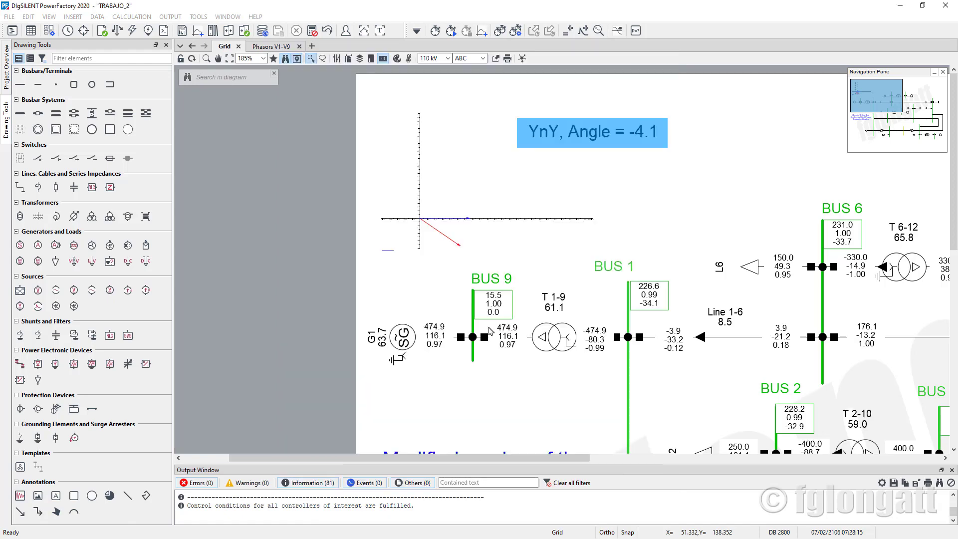
pyautogui.doubleClick(525, 342)
pyautogui.click(667, 99)
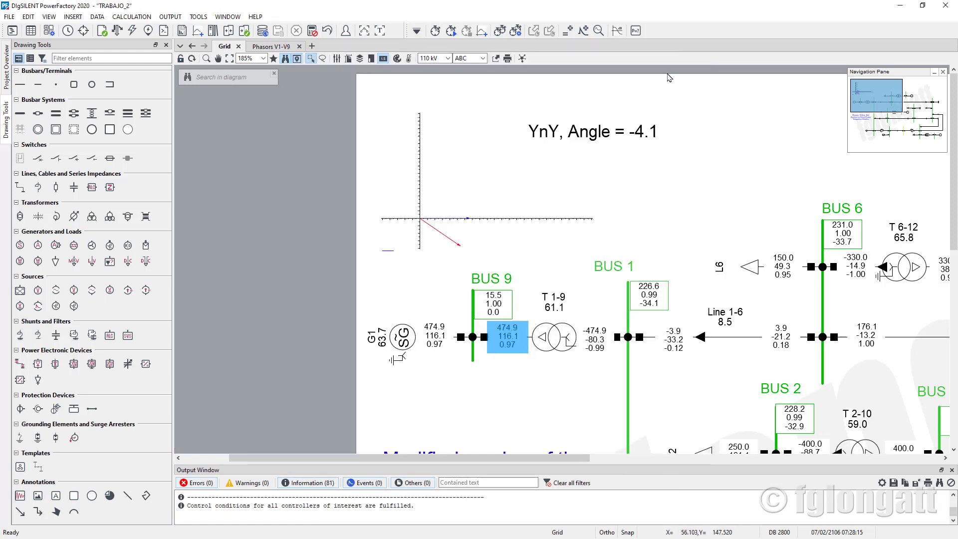
# Check the vector group in transformer T 1-9's type data and the BUS 1 and BUS 9 voltage angles in the Phasors V1-V9 plot.
pyautogui.doubleClick(569, 328)
pyautogui.click(407, 126)
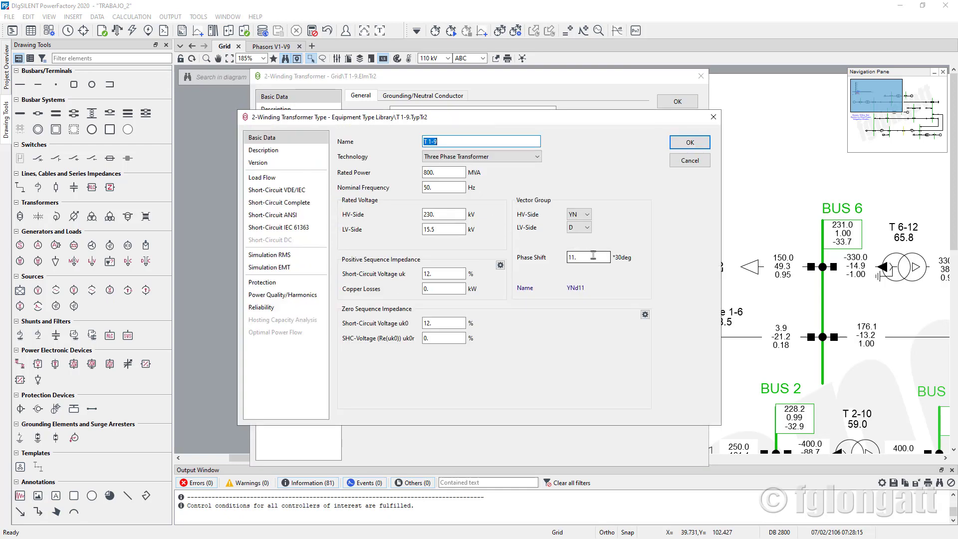
pyautogui.click(674, 143)
pyautogui.click(677, 102)
pyautogui.hotkey('ctrl', 'Tab')
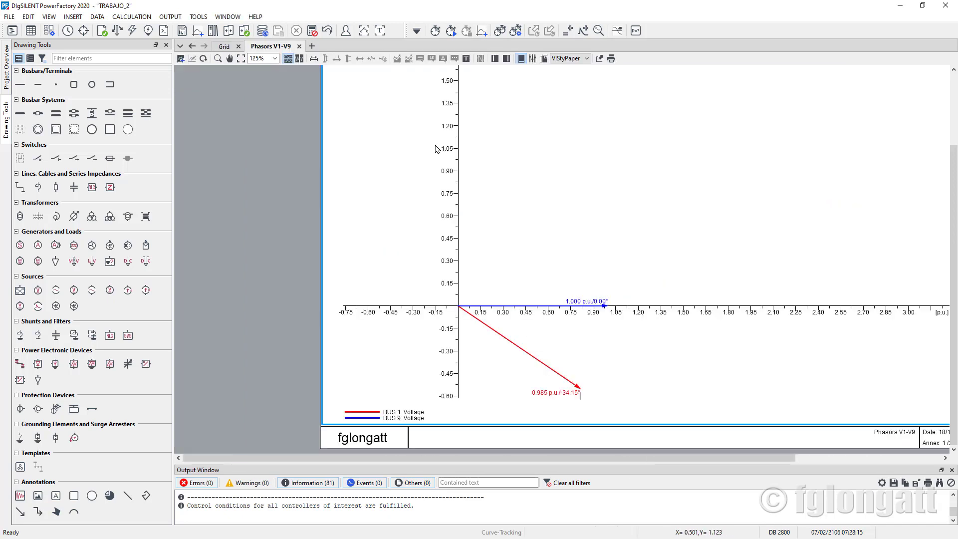
pyautogui.click(224, 47)
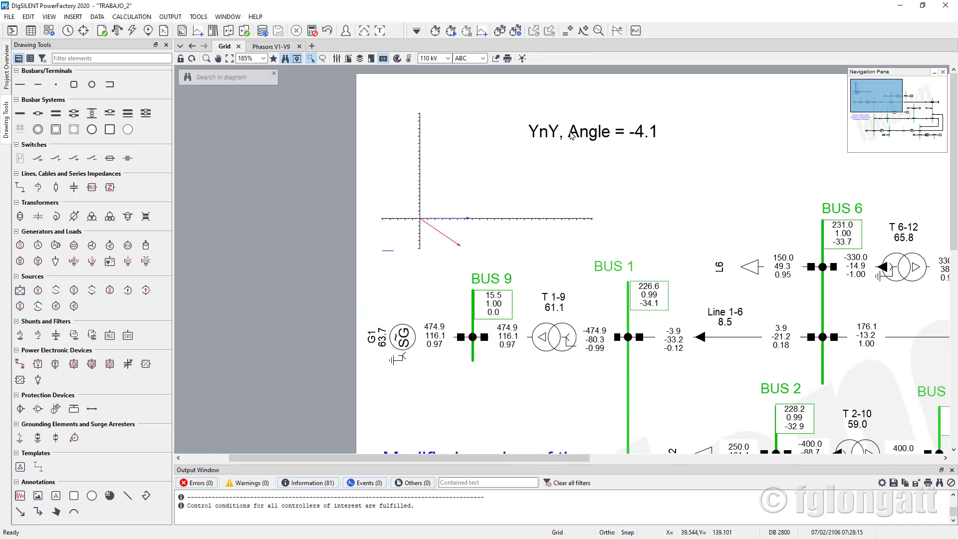
pyautogui.hotkey('ctrl', 'Tab')
pyautogui.click(226, 48)
# Move the annotation above BUS 6 and change its text to "YnD0, Angle = -4.1" with a second line "YnD11, Angle -34.1".
pyautogui.click(561, 138)
pyautogui.moveTo(651, 138); pyautogui.dragTo(813, 140)
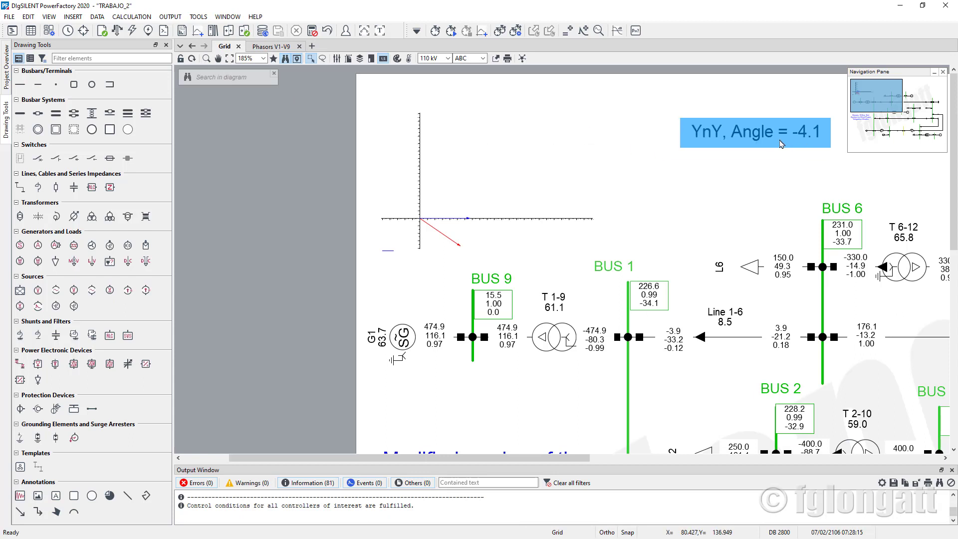
pyautogui.doubleClick(757, 145)
pyautogui.click(377, 92)
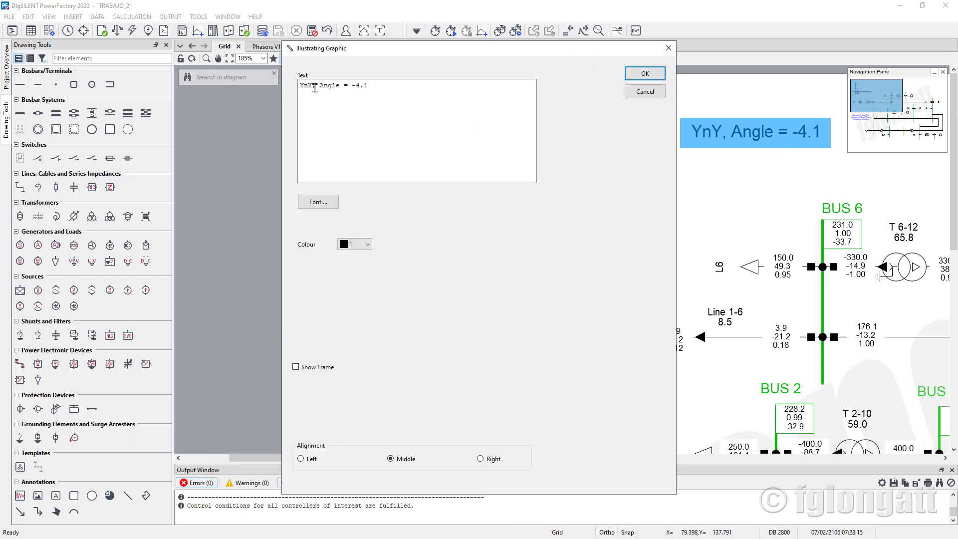
pyautogui.write('D0')
pyautogui.moveTo(379, 57); pyautogui.dragTo(194, 93)
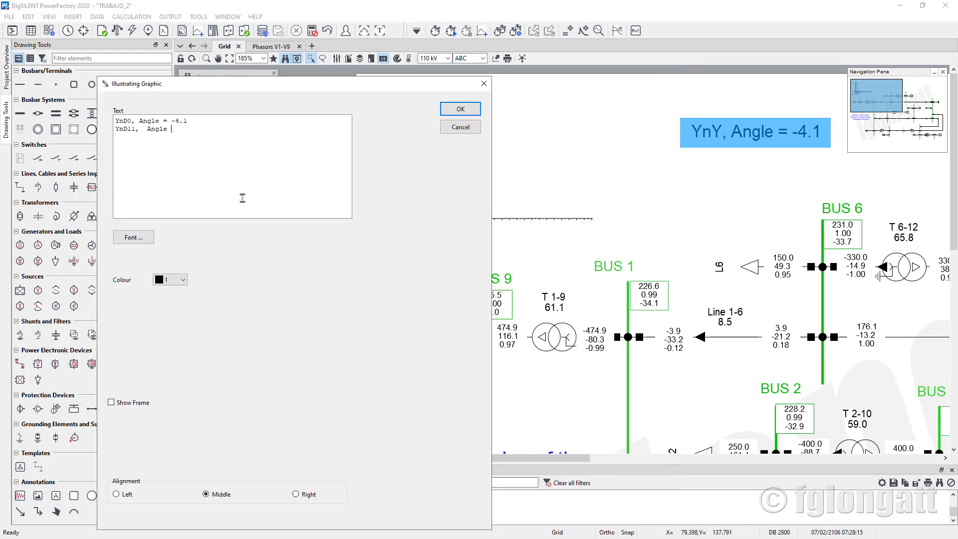
pyautogui.write('-34.1')
pyautogui.click(454, 109)
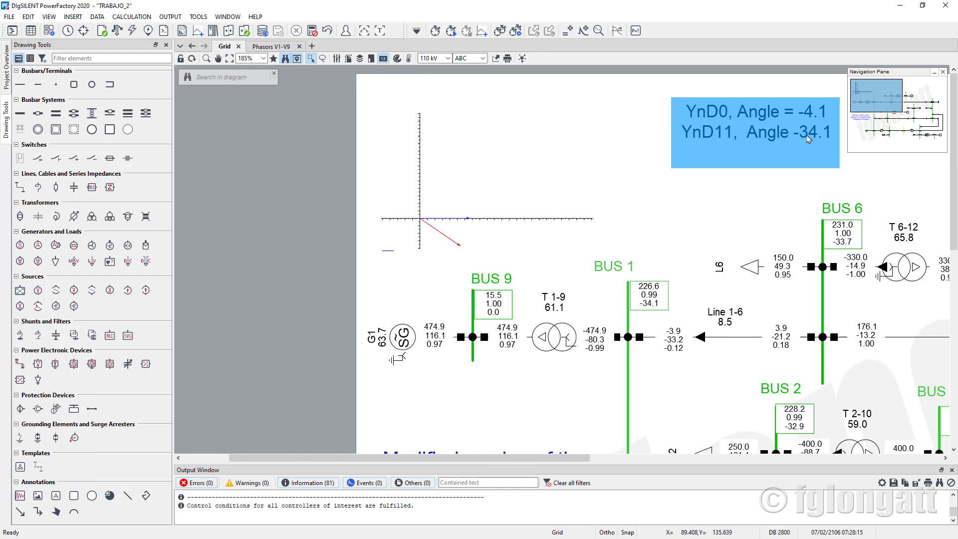
# Set the vector group in transformer T 1-9's type to D on the HV side and Y on the LV side, and rerun the load flow.
pyautogui.doubleClick(557, 342)
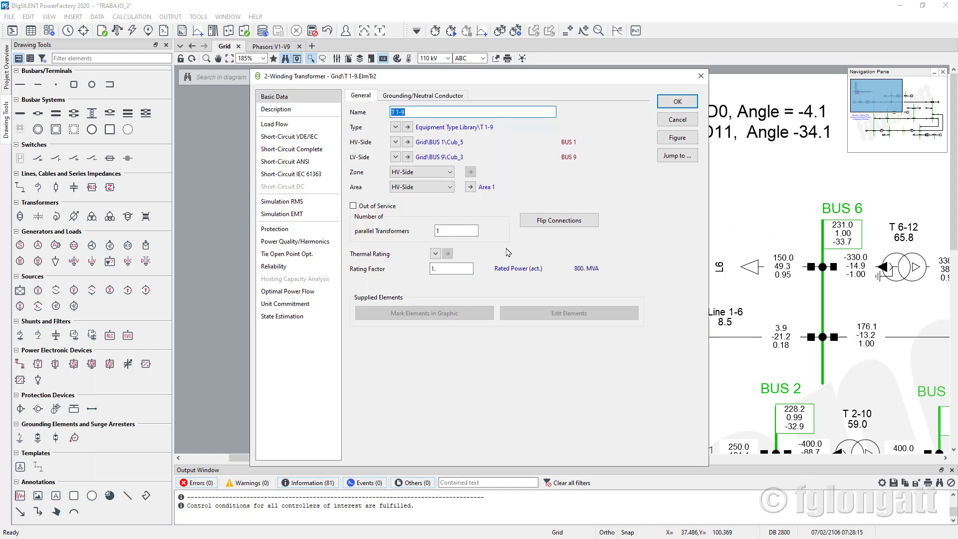
pyautogui.click(283, 124)
pyautogui.click(274, 97)
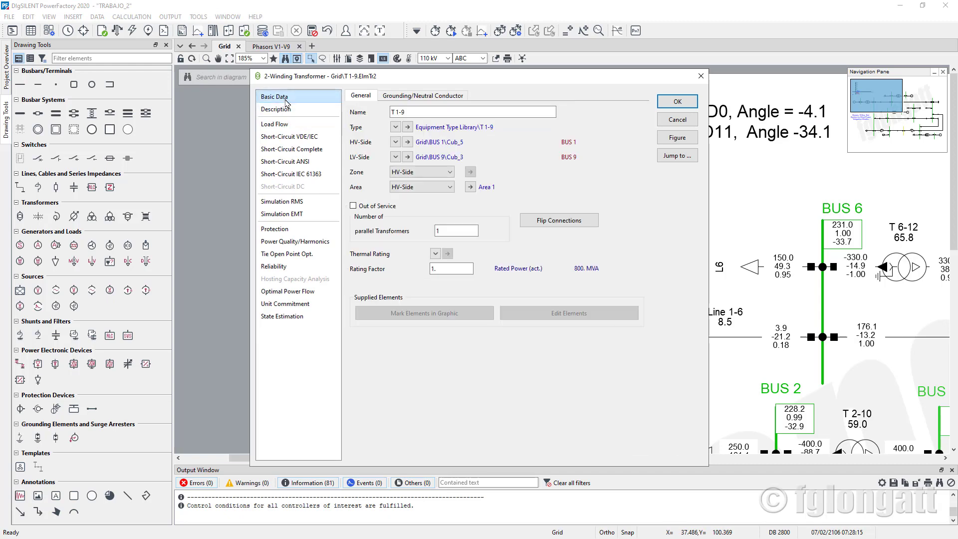
pyautogui.click(408, 128)
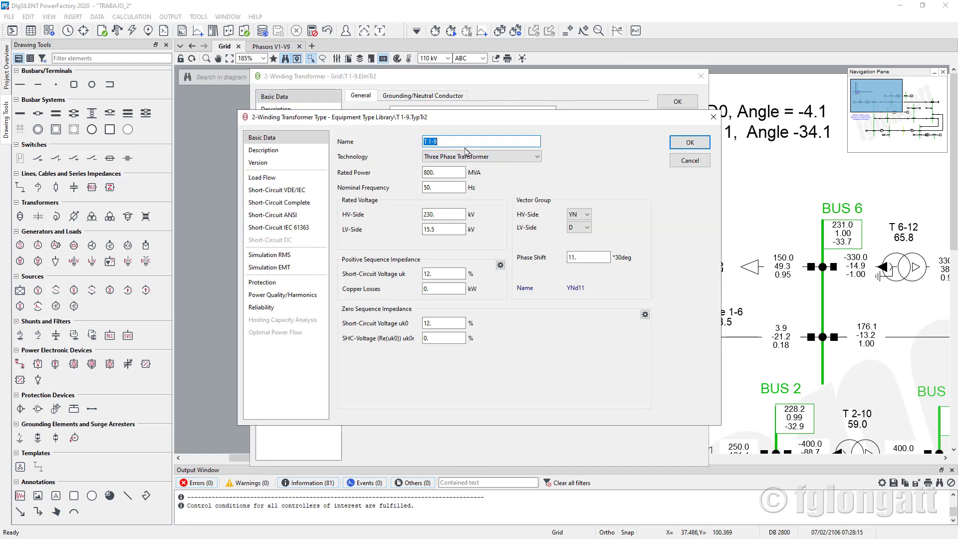
pyautogui.click(579, 214)
pyautogui.click(592, 248)
pyautogui.click(579, 227)
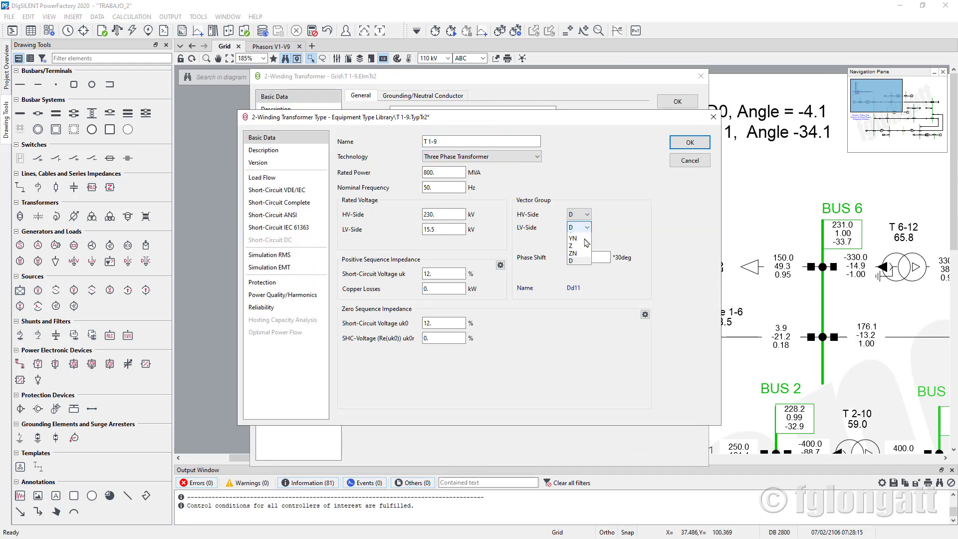
pyautogui.click(570, 241)
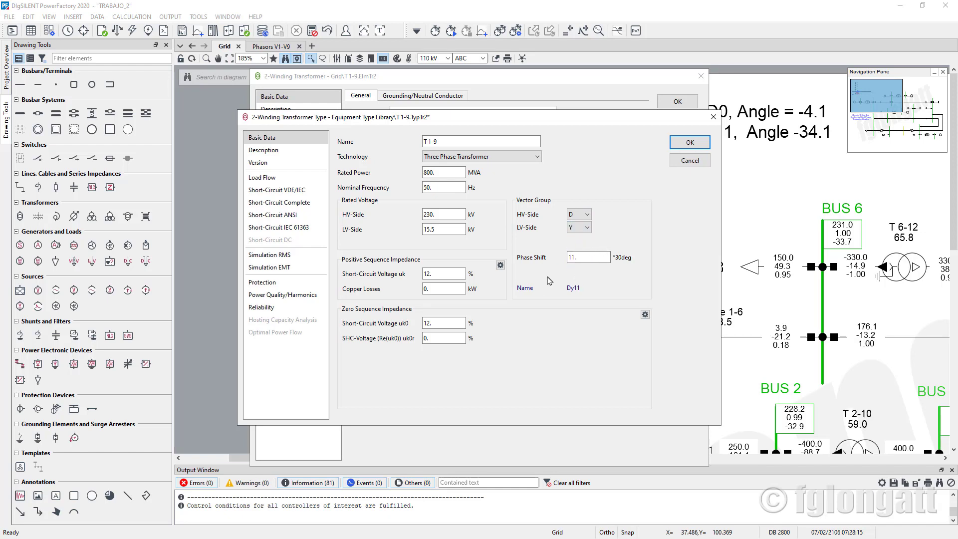
pyautogui.click(690, 142)
pyautogui.click(678, 101)
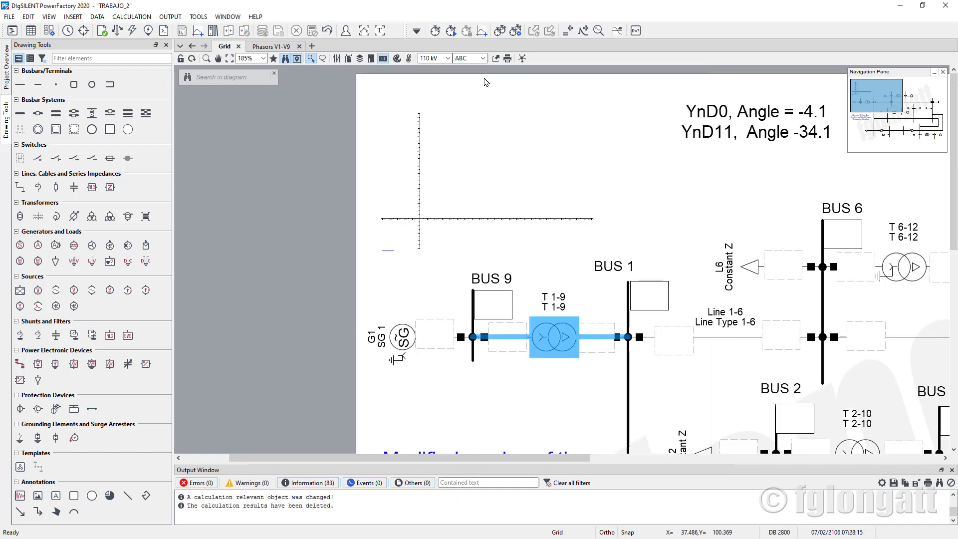
pyautogui.click(133, 30)
pyautogui.click(876, 125)
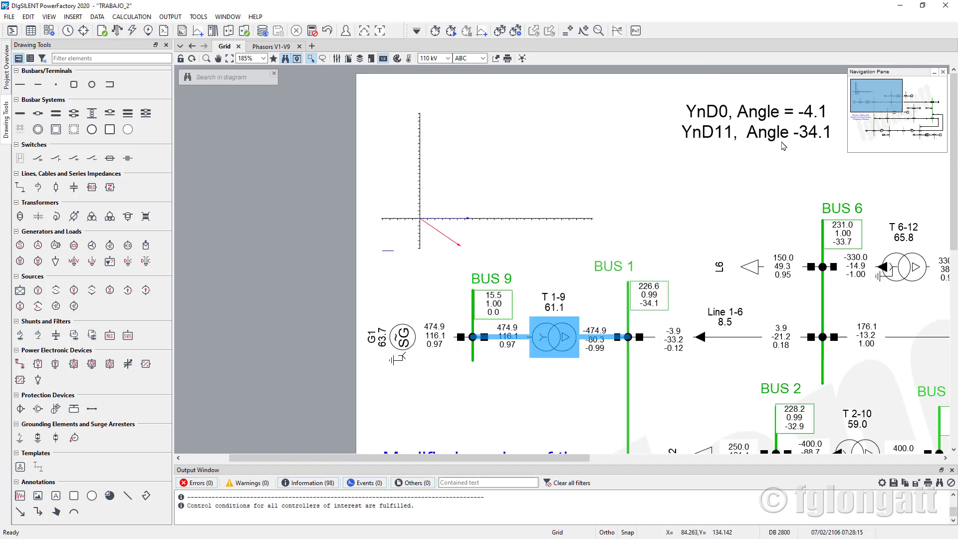
# Add a third line "Dyn11, Angle = -34.1" to the vector group annotation in the grid diagram.
pyautogui.doubleClick(758, 123)
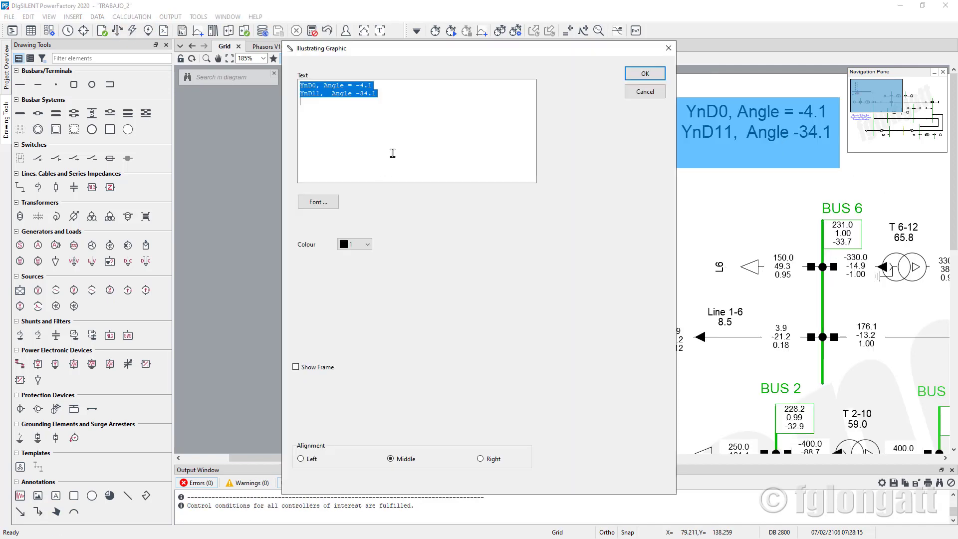
pyautogui.click(399, 98)
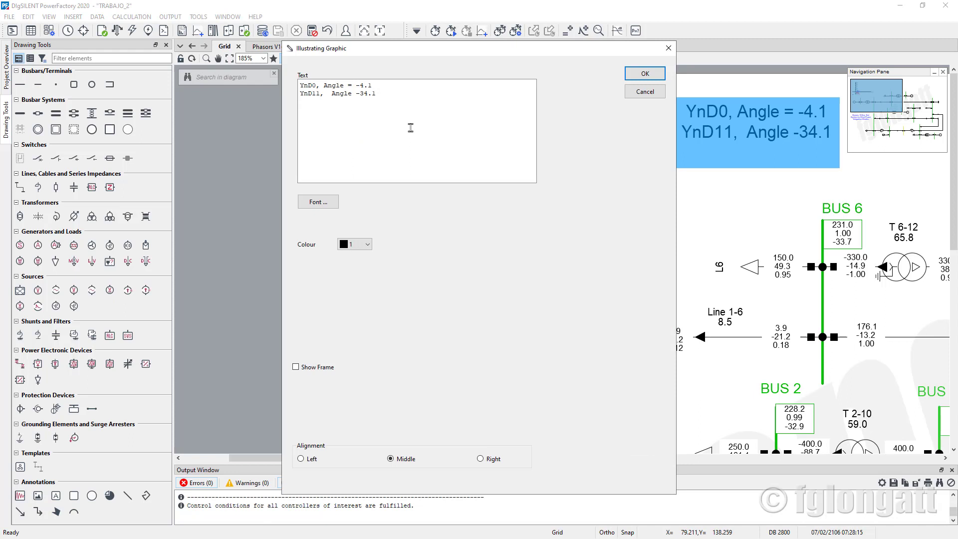
pyautogui.write('Dyn11, Angle = -34.1')
pyautogui.click(645, 74)
pyautogui.click(656, 185)
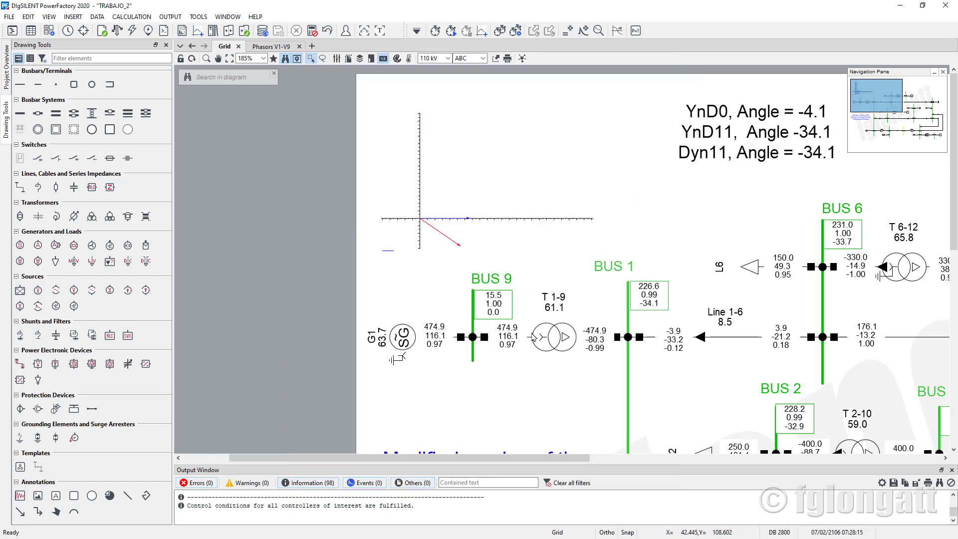
# Change the LV-side connection in transformer T 1-9's type to YN and rerun the load flow to check the BUS 1 results.
pyautogui.doubleClick(554, 350)
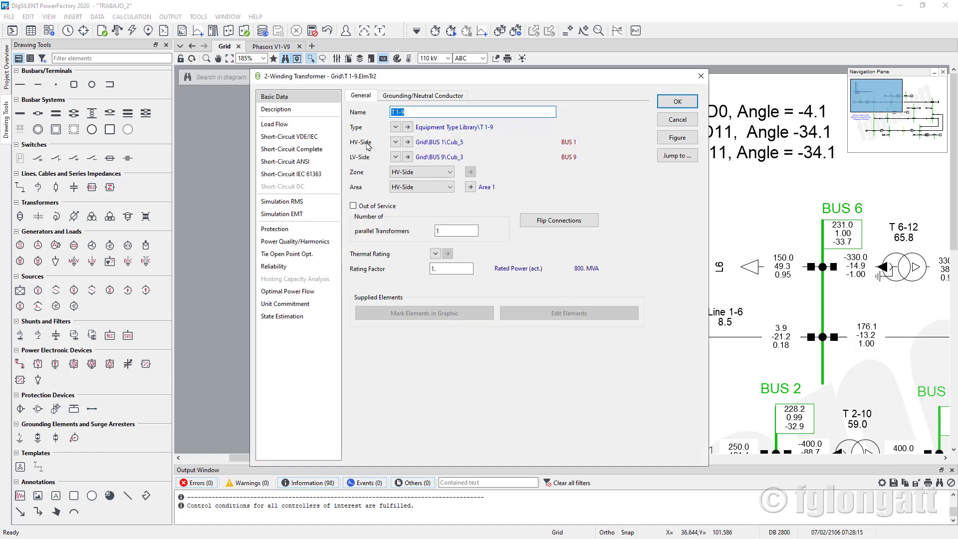
pyautogui.click(408, 129)
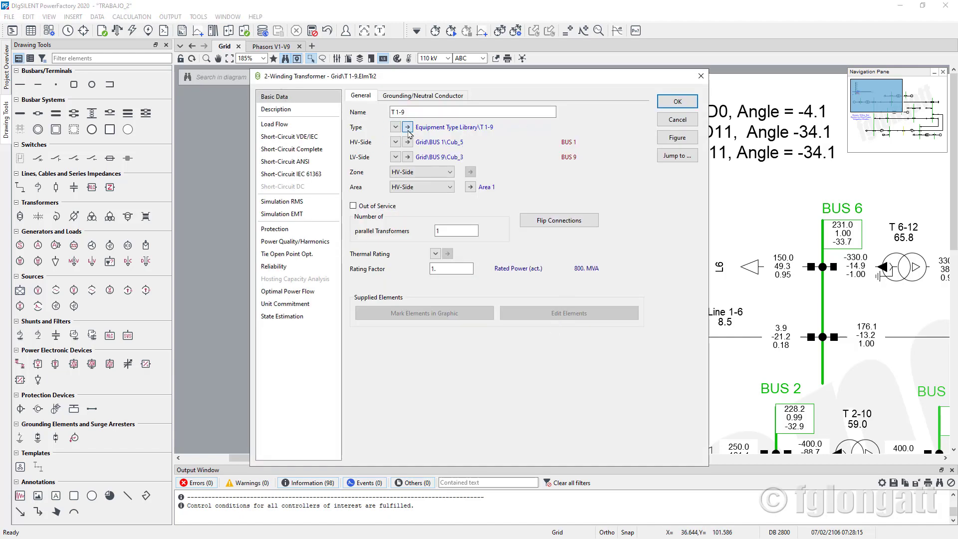
pyautogui.click(408, 128)
pyautogui.click(588, 228)
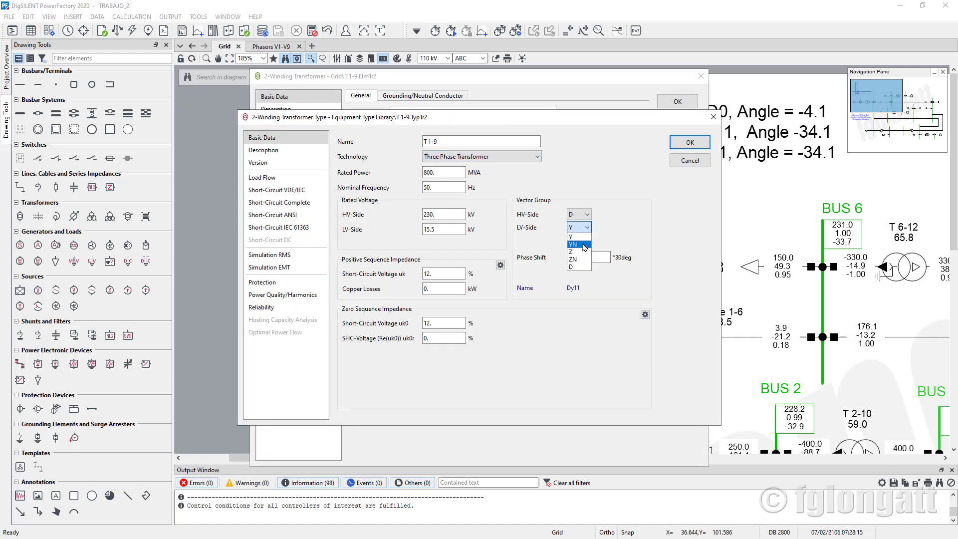
pyautogui.click(573, 244)
pyautogui.click(690, 142)
pyautogui.click(677, 102)
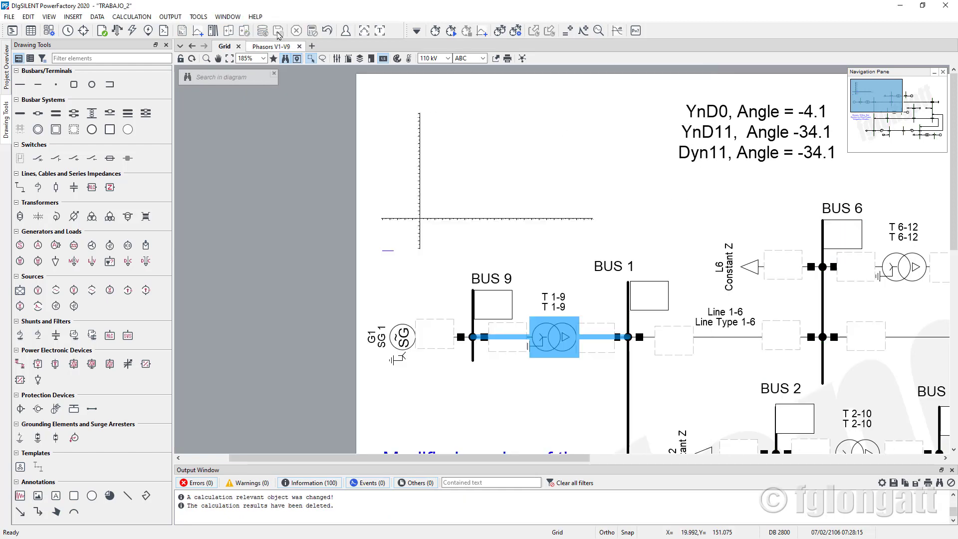
pyautogui.click(118, 30)
pyautogui.click(624, 124)
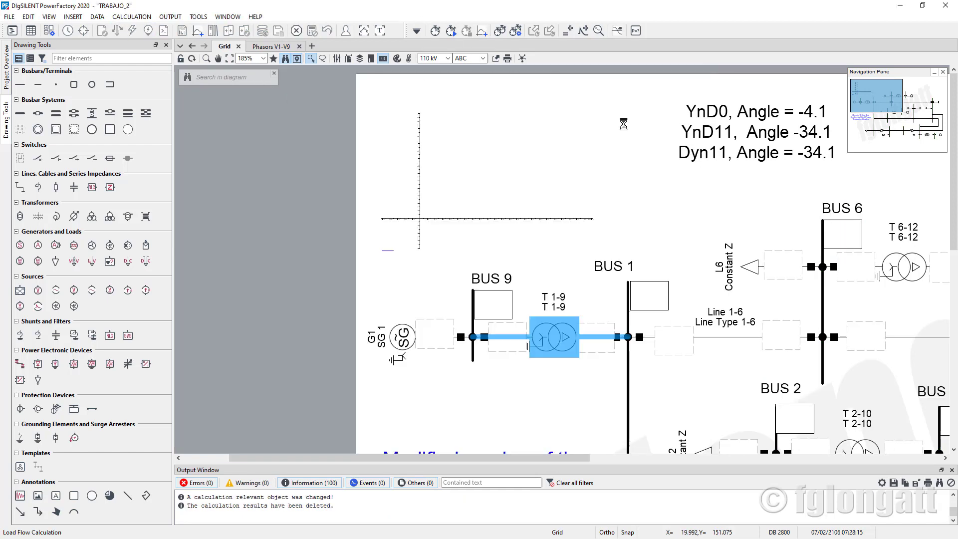
pyautogui.moveTo(645, 306)
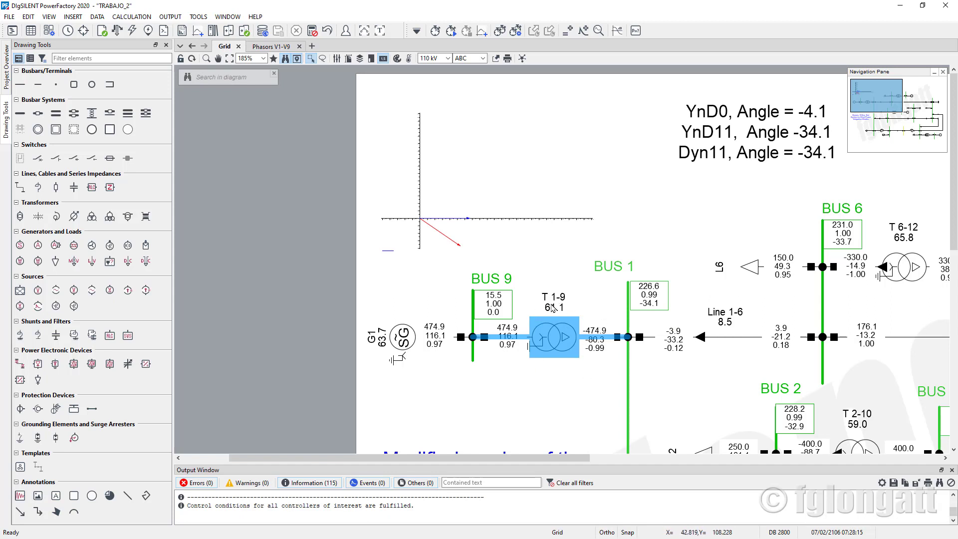
# Review transformer T 1-9's element data and the vector group and phase shift in its type.
pyautogui.doubleClick(557, 343)
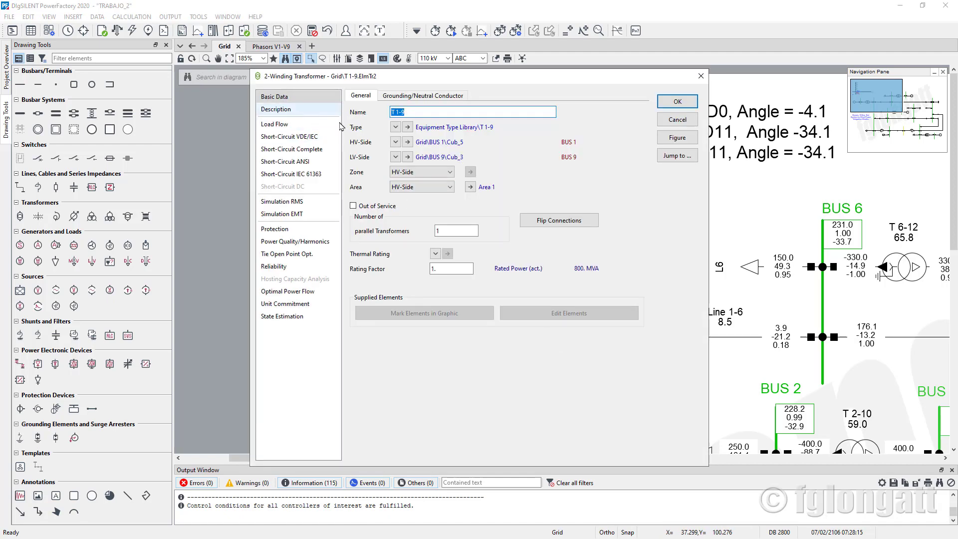
pyautogui.click(677, 100)
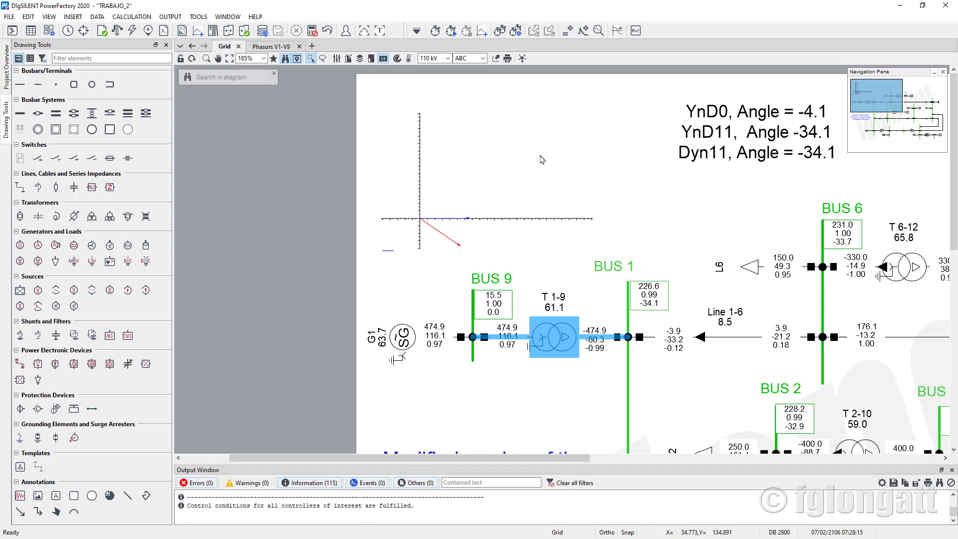
pyautogui.doubleClick(567, 338)
pyautogui.click(417, 129)
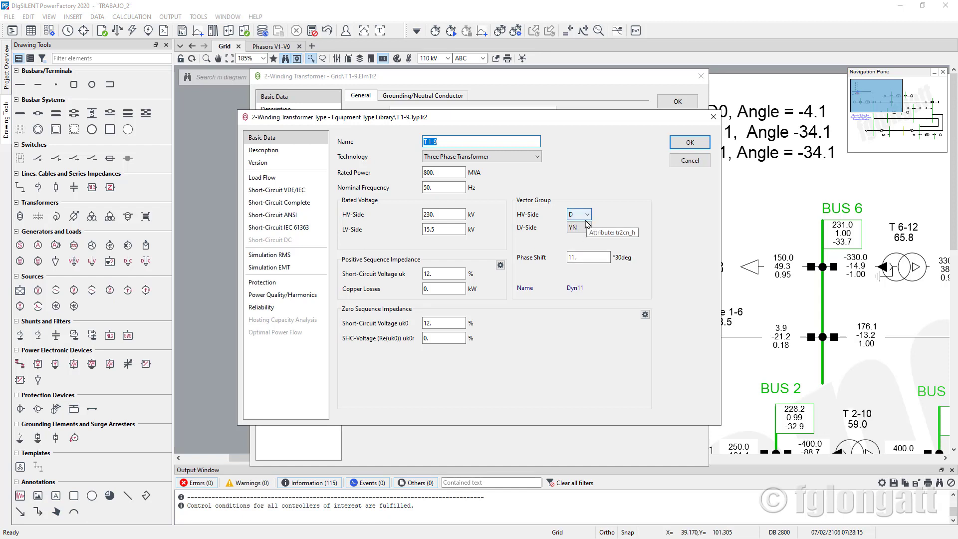
pyautogui.click(687, 143)
pyautogui.click(681, 103)
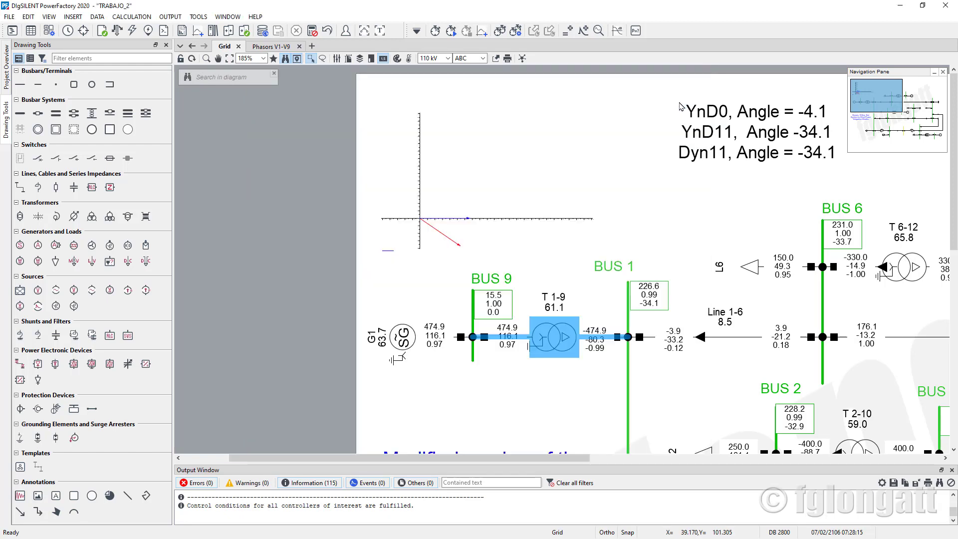